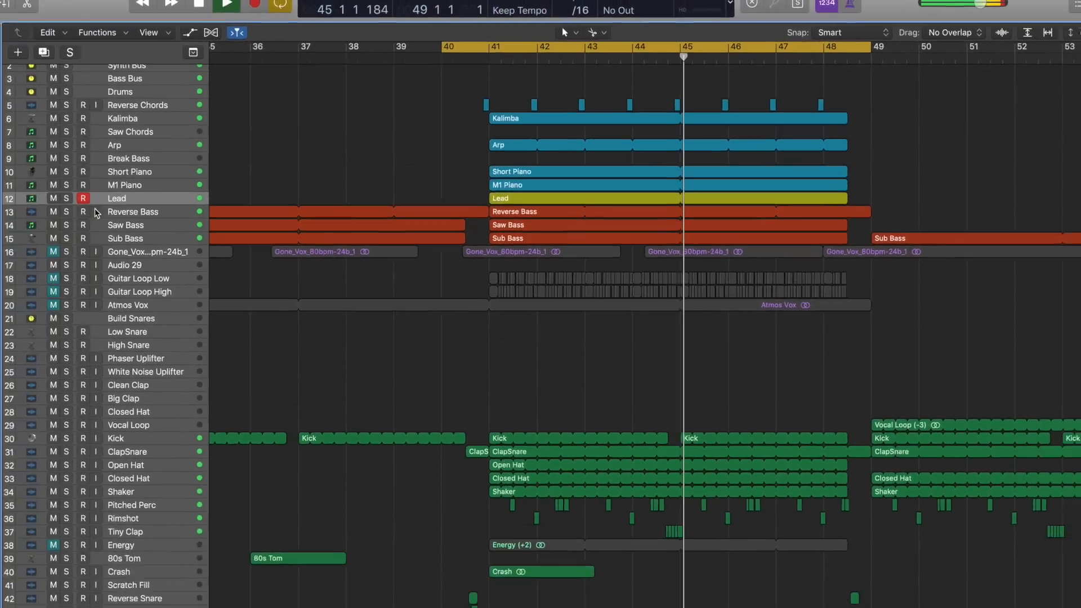
- Solo the Lead track and set the cycle range to bars 41–49
{"action": "key", "text": "s"}
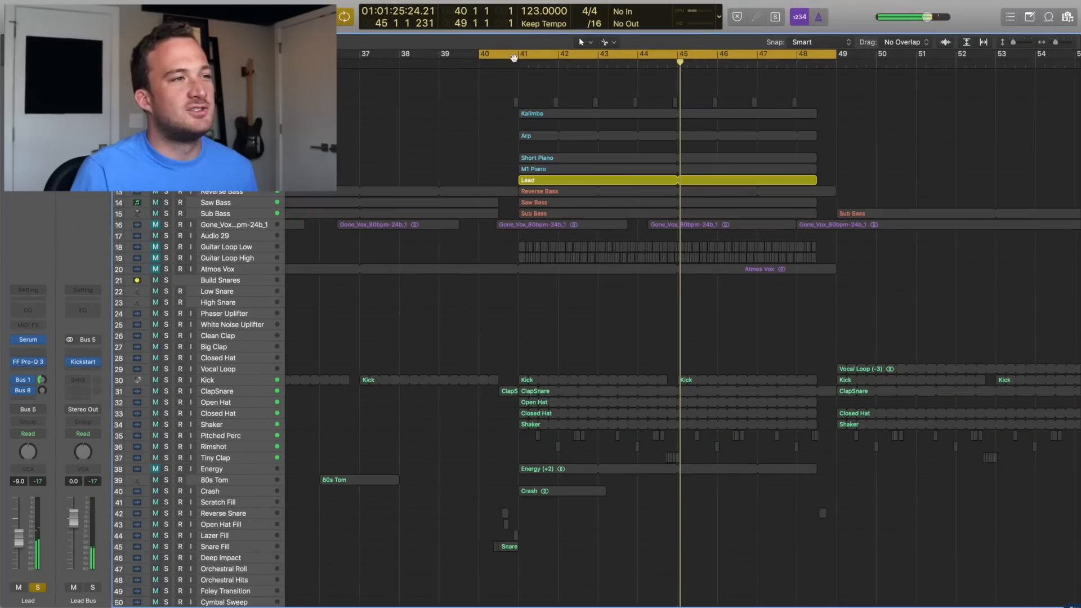
{"action": "left_click_drag", "start_coordinate": [518, 56], "coordinate": [837, 57]}
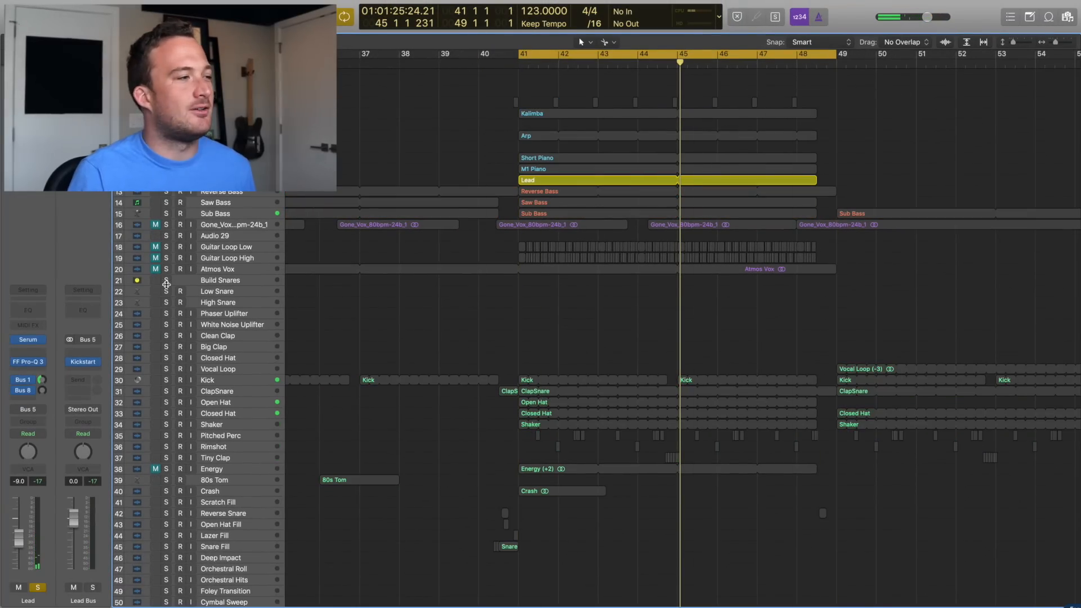
{"action": "left_click", "coordinate": [41, 373]}
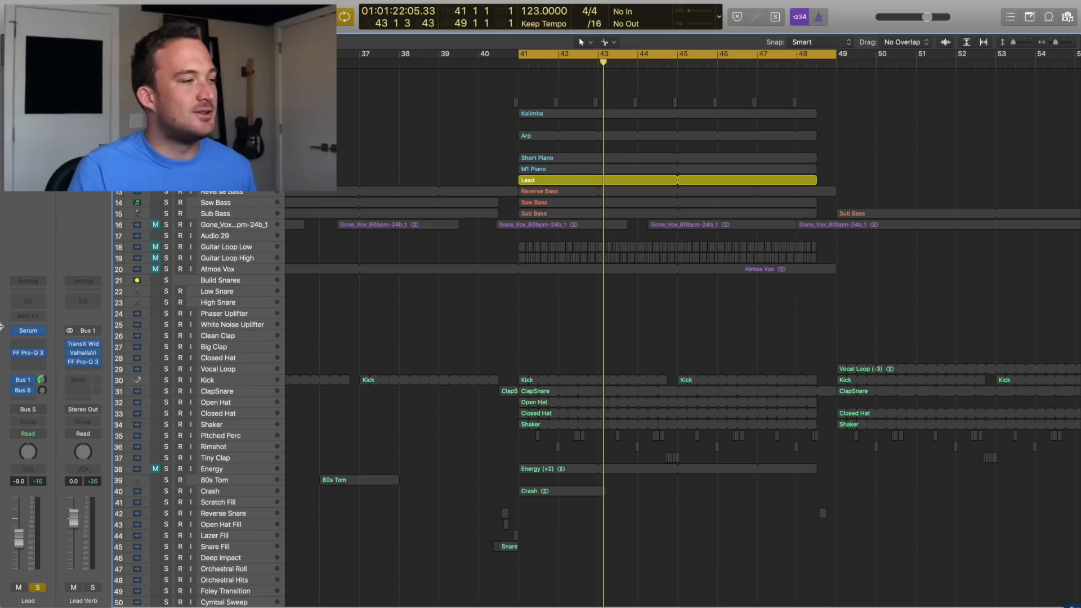
- Add a pre-fader send to Bus 22 on the Lead channel and set its level to 0 dB
{"action": "left_click", "coordinate": [25, 401]}
{"action": "mouse_move", "coordinate": [55, 464]}
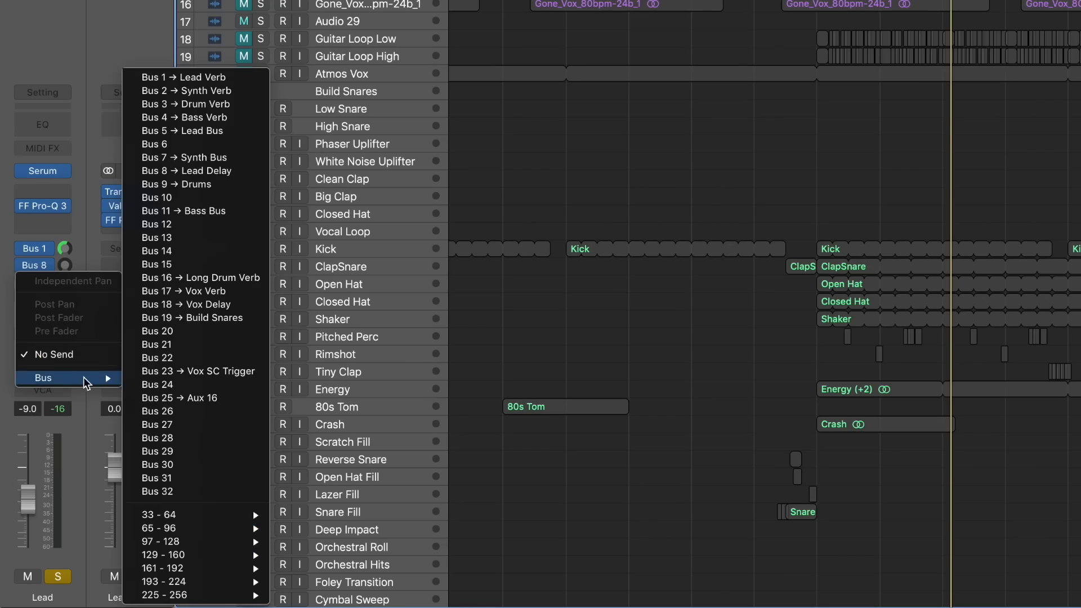
{"action": "left_click", "coordinate": [148, 358]}
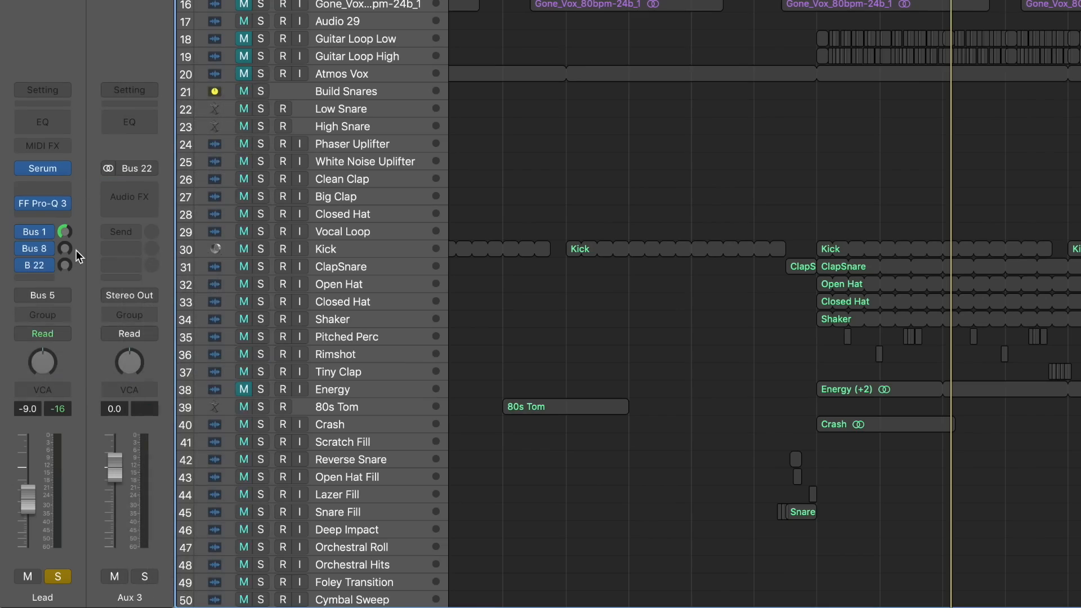
{"action": "left_click", "coordinate": [48, 265]}
{"action": "left_click", "coordinate": [48, 338]}
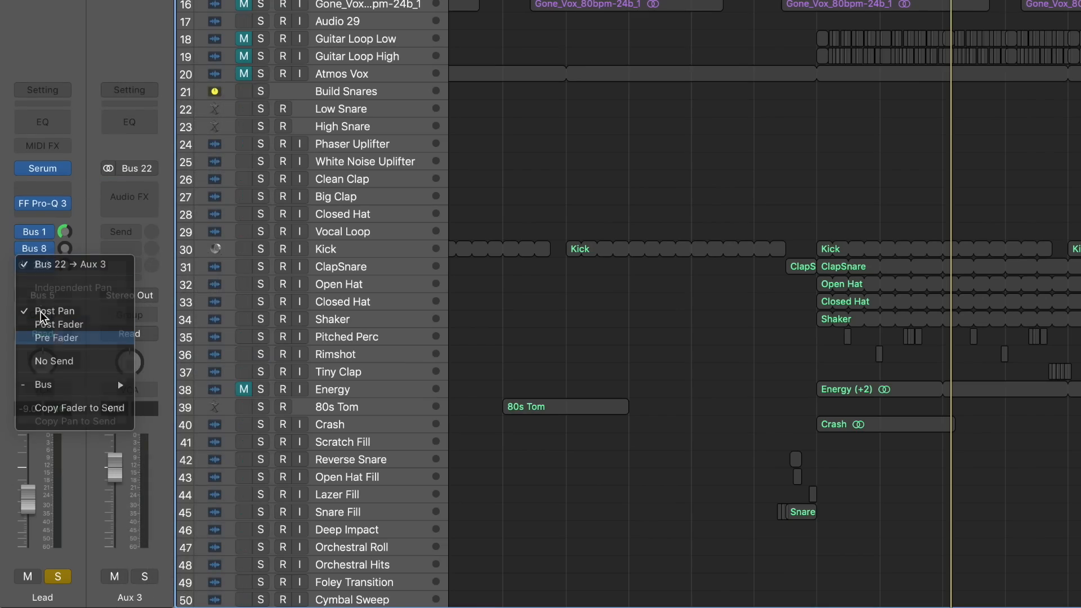
{"action": "left_click", "coordinate": [23, 262], "text": "alt"}
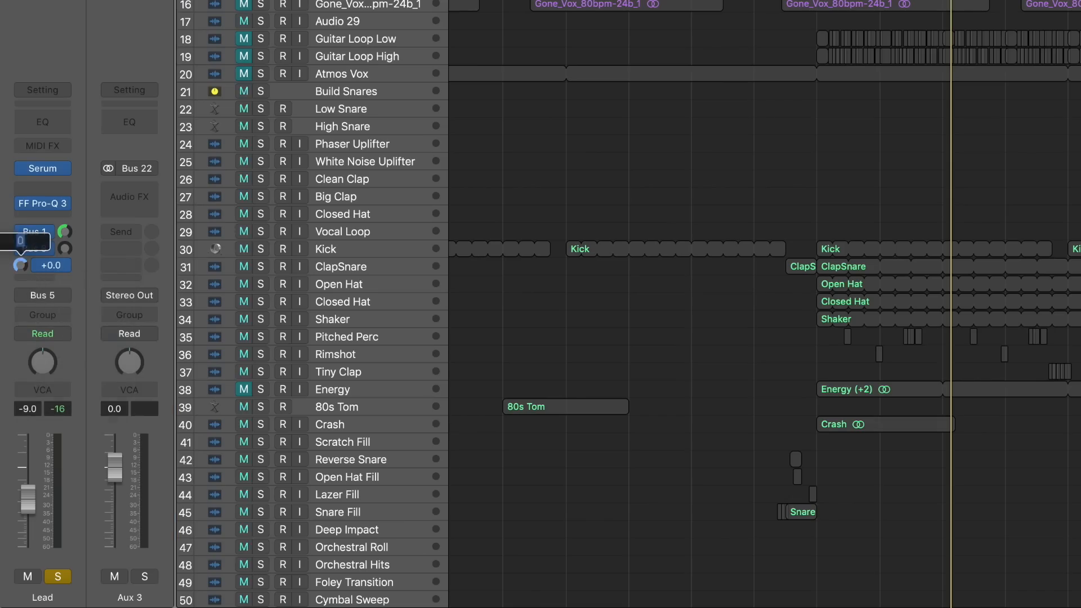
- Set the output of the Bus 22 aux channel to No Output
{"action": "left_click", "coordinate": [120, 304]}
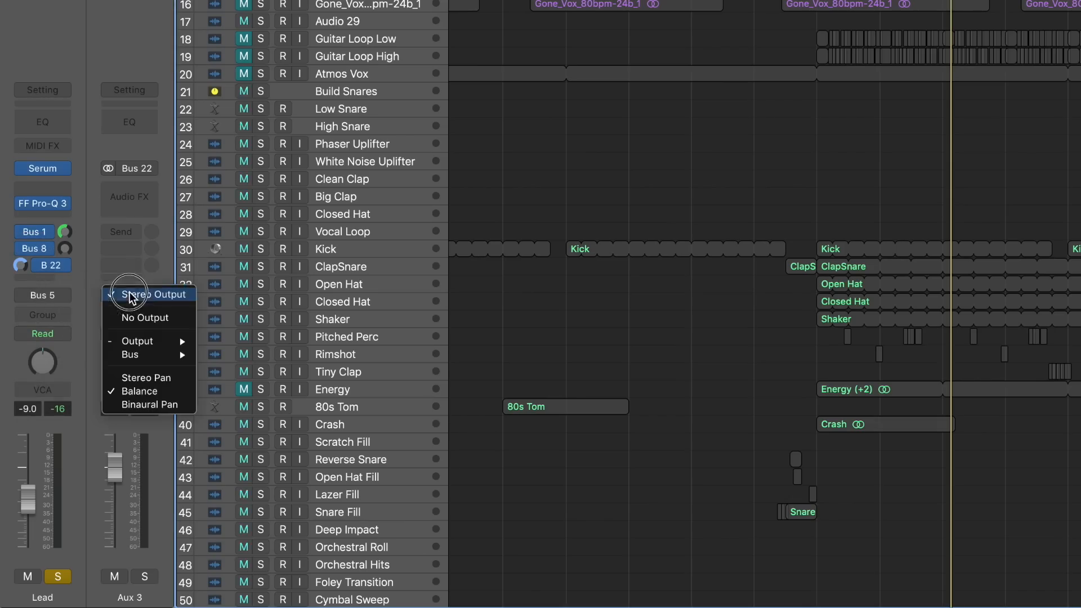
{"action": "left_click", "coordinate": [156, 314]}
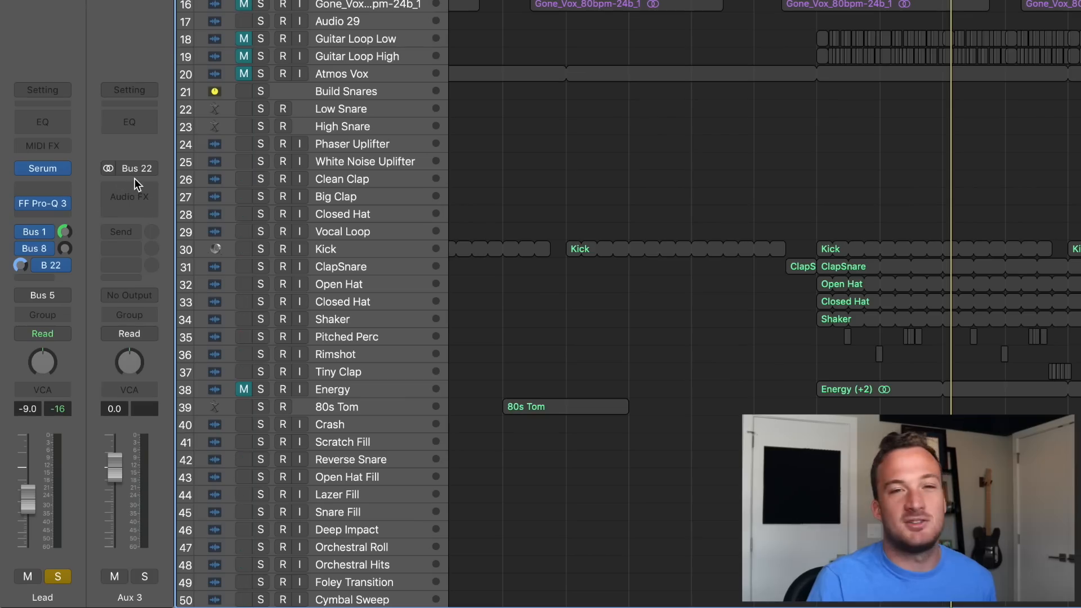
- Insert the FabFilter Pro-C 2 compressor as the last effect on the Lead Verb channel
{"action": "left_click", "coordinate": [45, 233]}
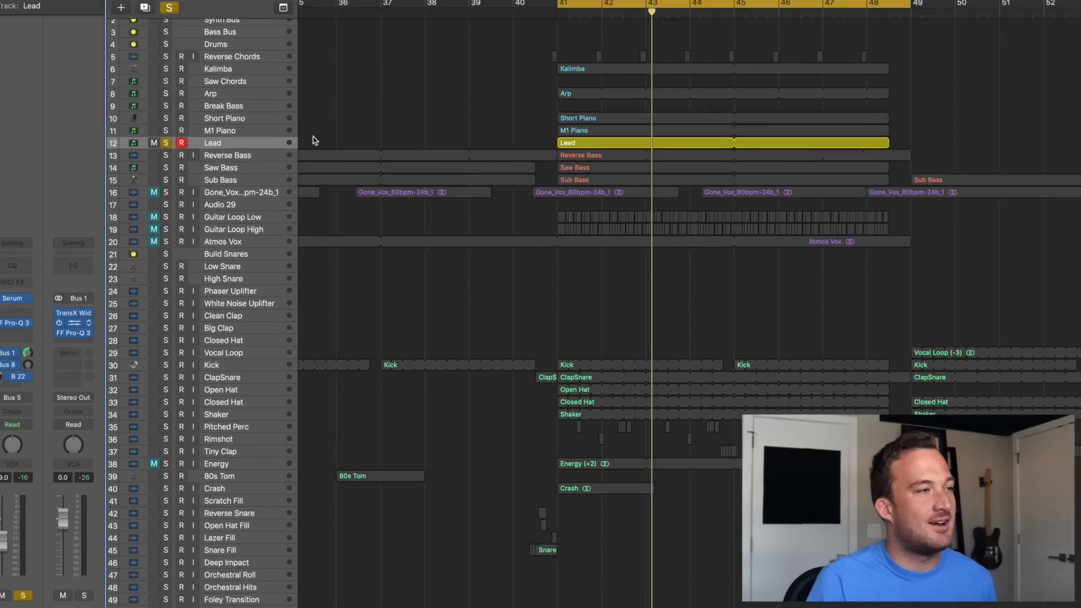
{"action": "left_click", "coordinate": [73, 322]}
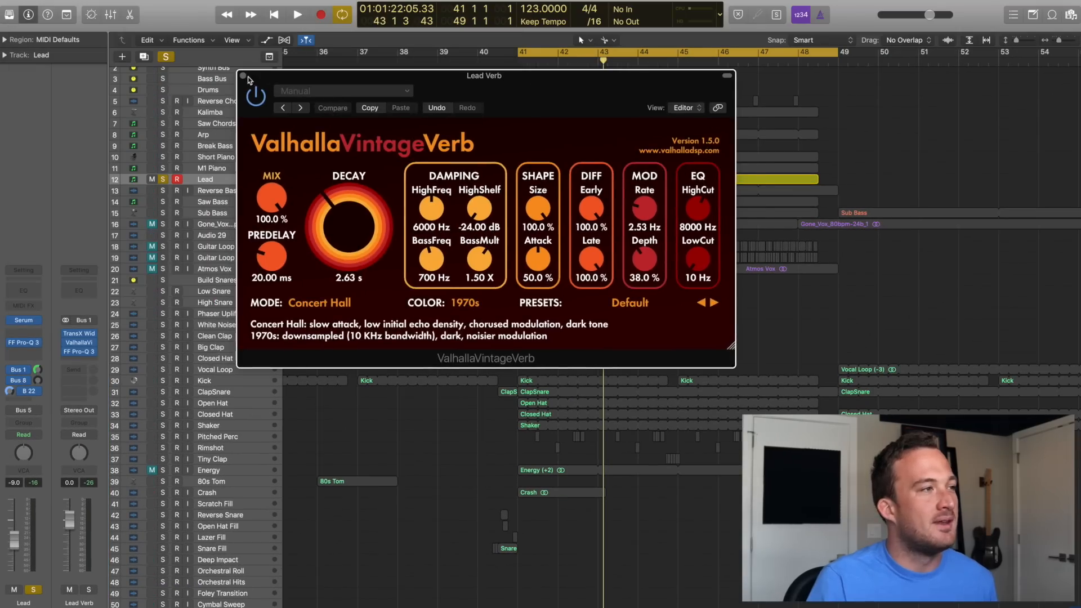
{"action": "key", "text": "super+w"}
{"action": "left_click", "coordinate": [81, 361]}
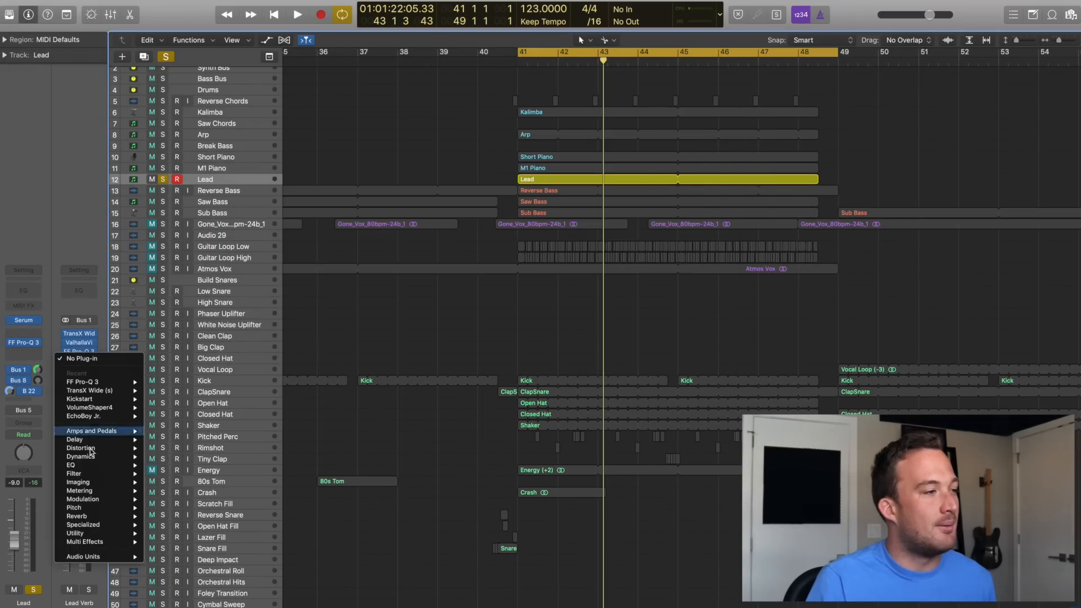
{"action": "mouse_move", "coordinate": [96, 557]}
{"action": "mouse_move", "coordinate": [204, 427]}
{"action": "mouse_move", "coordinate": [298, 435]}
{"action": "left_click", "coordinate": [344, 439]}
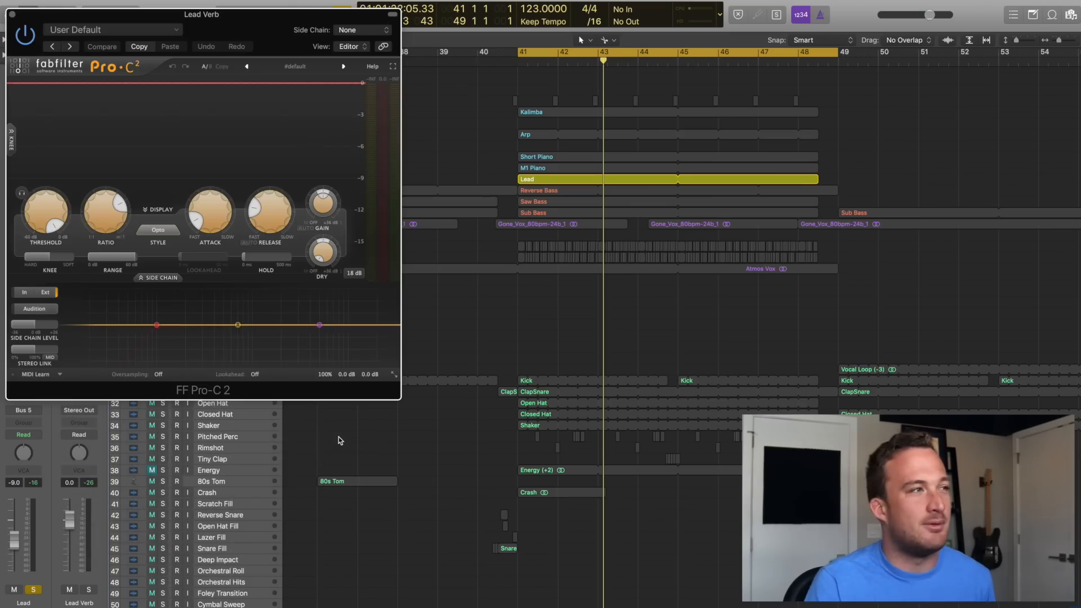
- Set the side chain source of the Pro-C 2 on Lead Verb to Bus 22
{"action": "left_click_drag", "start_coordinate": [274, 28], "coordinate": [724, 145]}
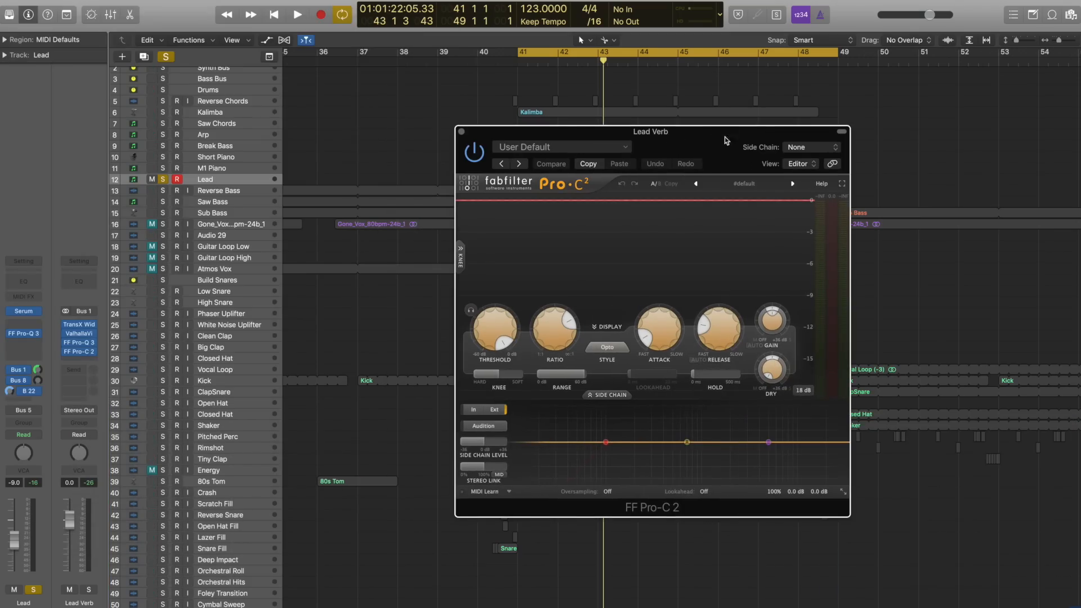
{"action": "left_click", "coordinate": [824, 151]}
{"action": "scroll", "coordinate": [906, 338], "scroll_direction": "down", "scroll_amount": 5}
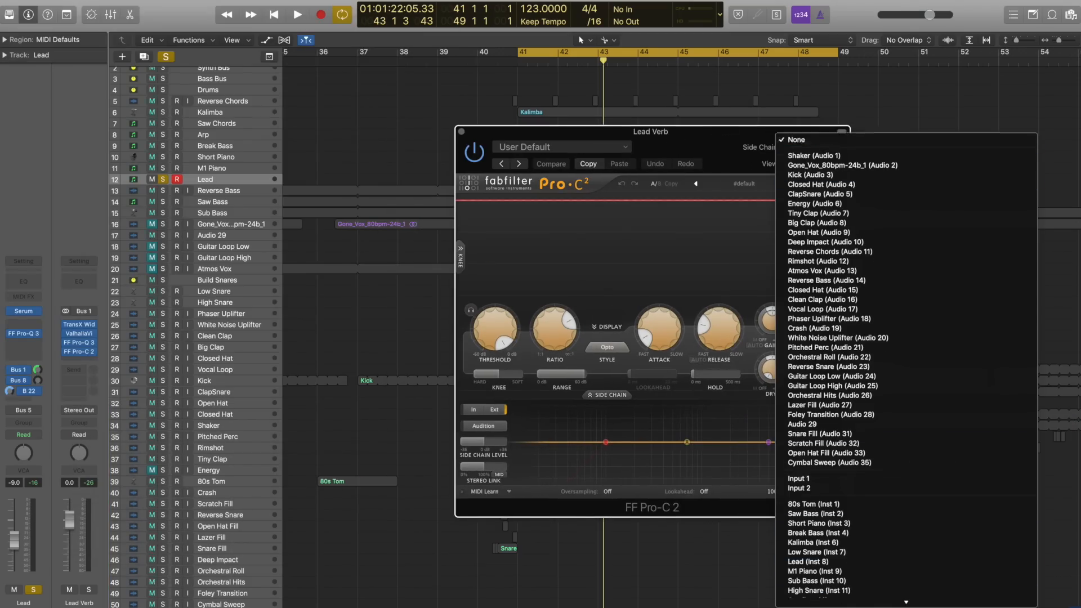
{"action": "scroll", "coordinate": [843, 587], "scroll_direction": "down", "scroll_amount": 3}
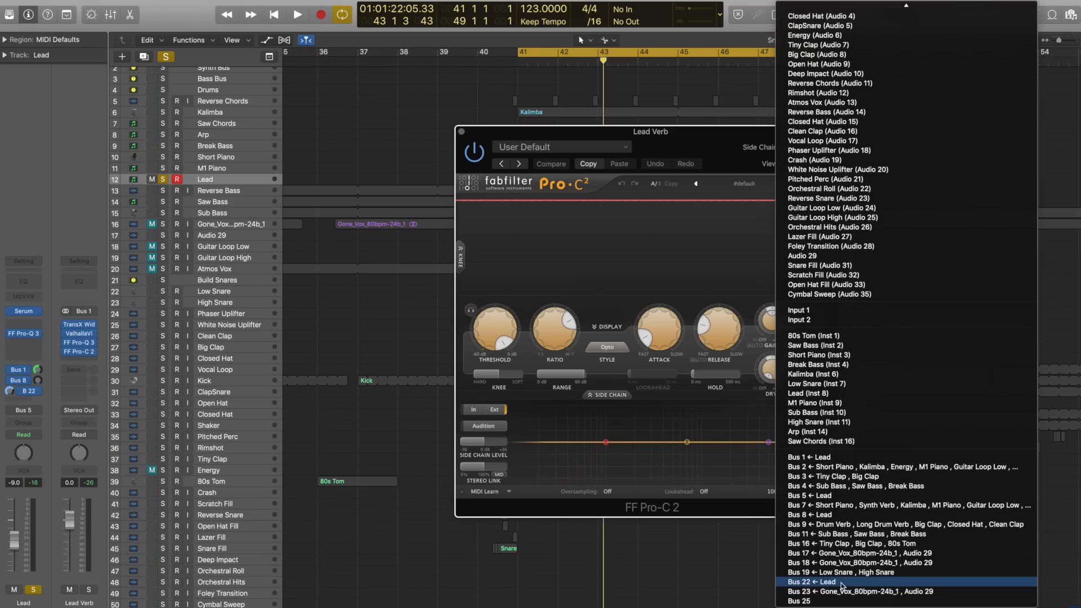
{"action": "left_click", "coordinate": [828, 581]}
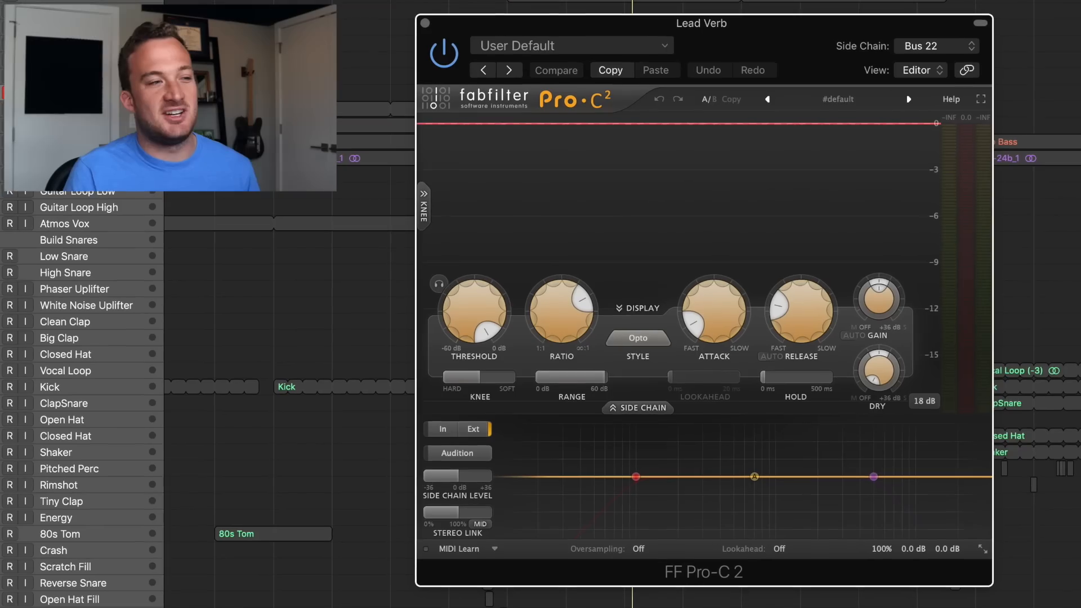
- During playback, lower the Pro-C 2 threshold to about mid-range and lengthen the release to about 284 ms
{"action": "key", "text": "space"}
{"action": "left_click_drag", "start_coordinate": [473, 338], "coordinate": [482, 430]}
{"action": "left_click_drag", "start_coordinate": [797, 321], "coordinate": [796, 291]}
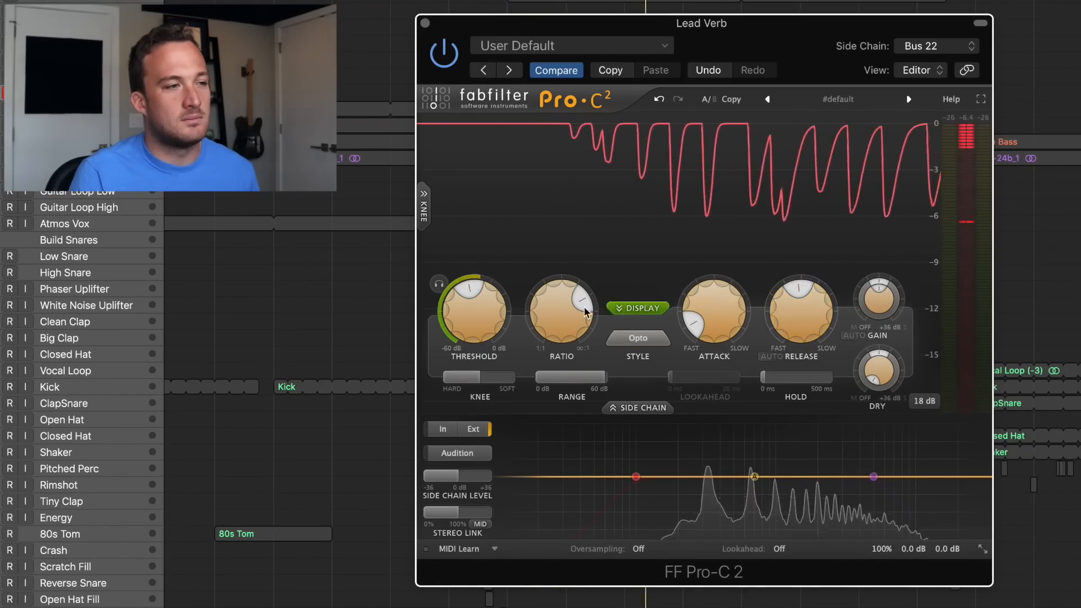
{"action": "mouse_move", "coordinate": [791, 332]}
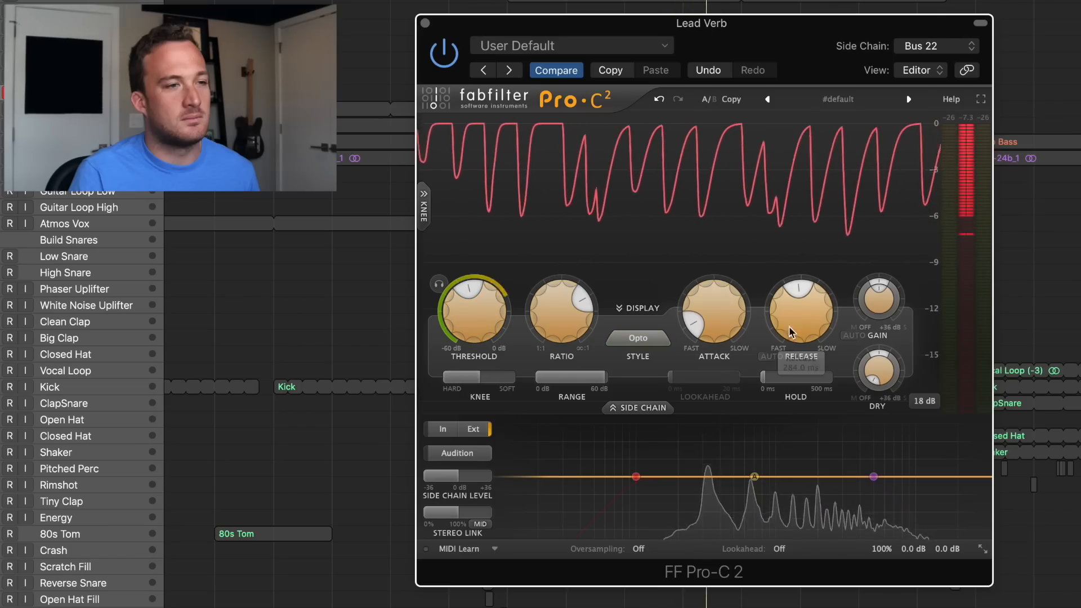
- Play the lead while comparing the reverb compressor bypassed and enabled, and close the plug-in
{"action": "left_click", "coordinate": [446, 59]}
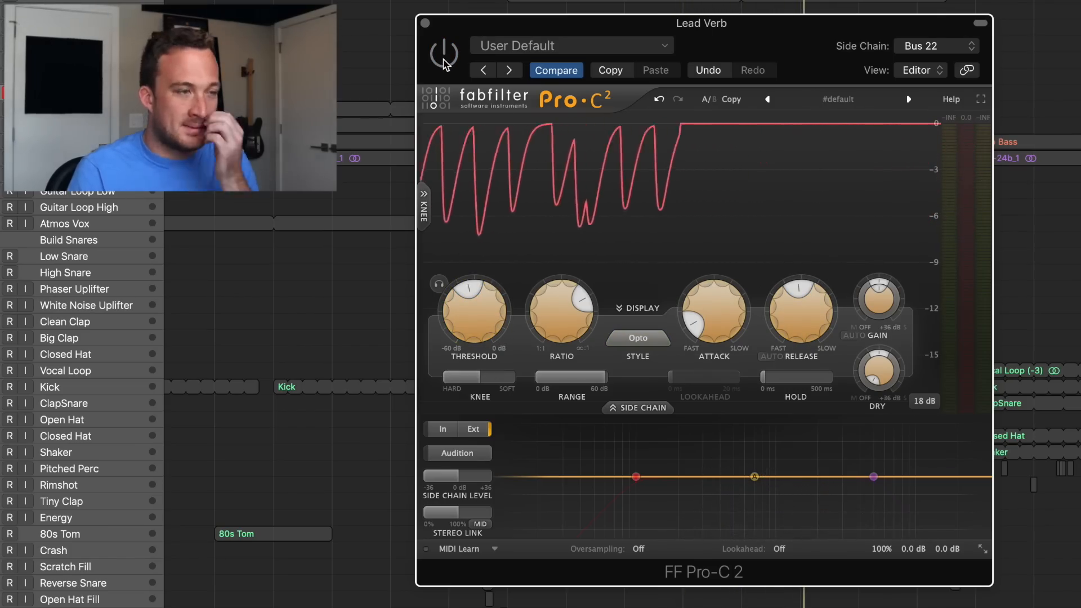
{"action": "left_click", "coordinate": [445, 60]}
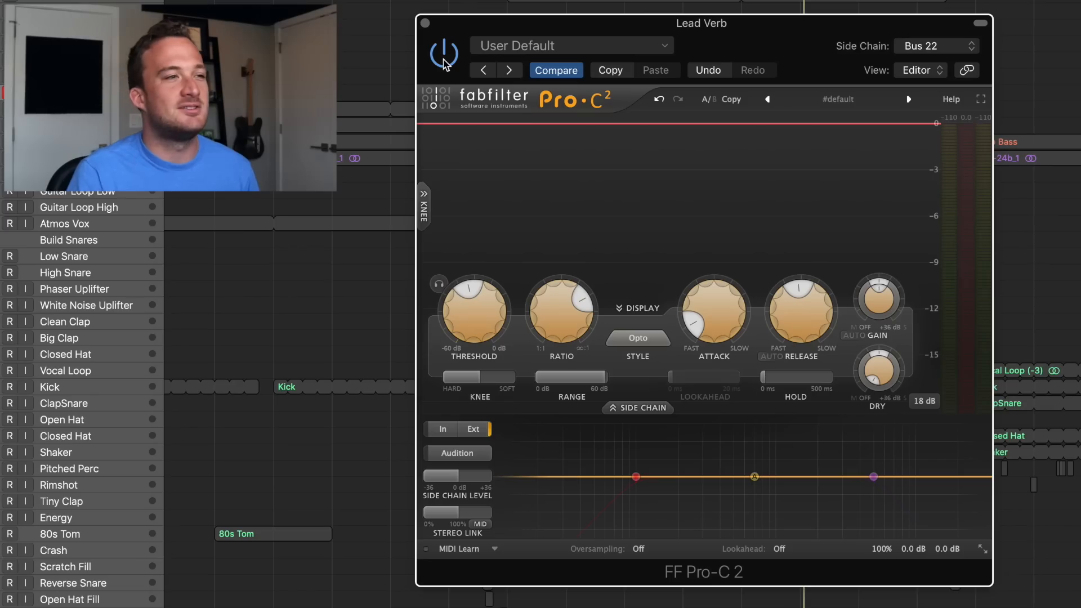
{"action": "key", "text": "space"}
{"action": "left_click", "coordinate": [446, 64]}
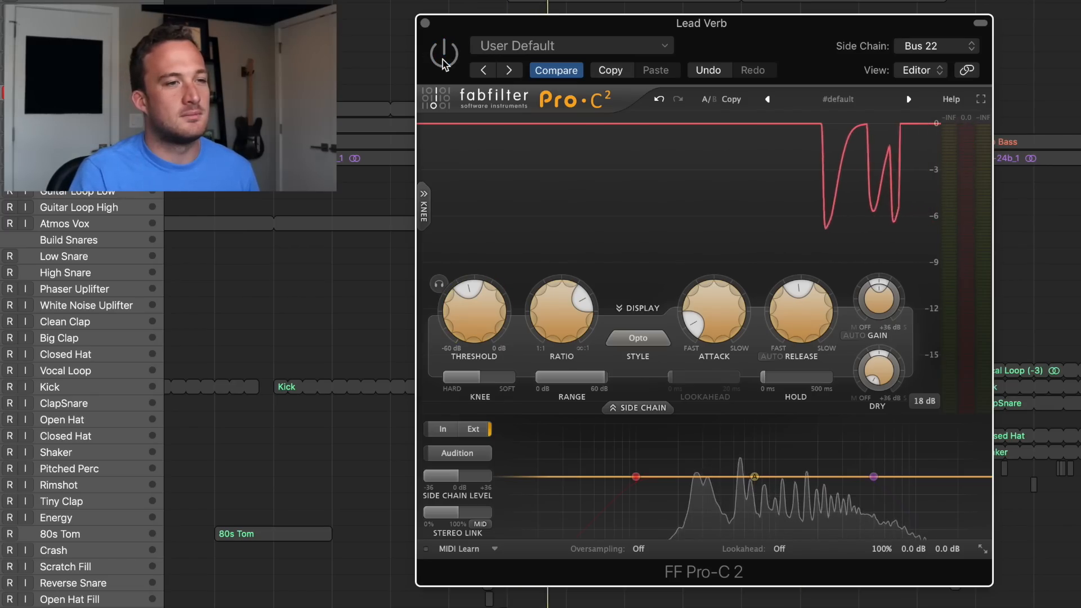
{"action": "left_click", "coordinate": [444, 54]}
{"action": "mouse_move", "coordinate": [458, 314]}
{"action": "left_mouse_down"}
{"action": "mouse_move", "coordinate": [492, 389]}
{"action": "mouse_move", "coordinate": [483, 309]}
{"action": "left_mouse_up"}
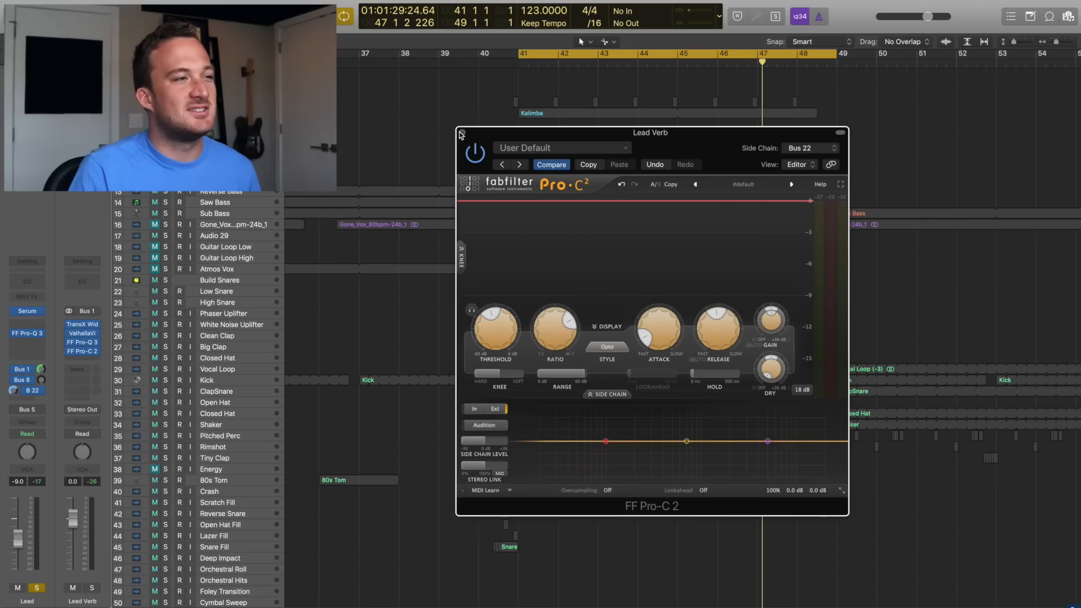
{"action": "left_click", "coordinate": [461, 133]}
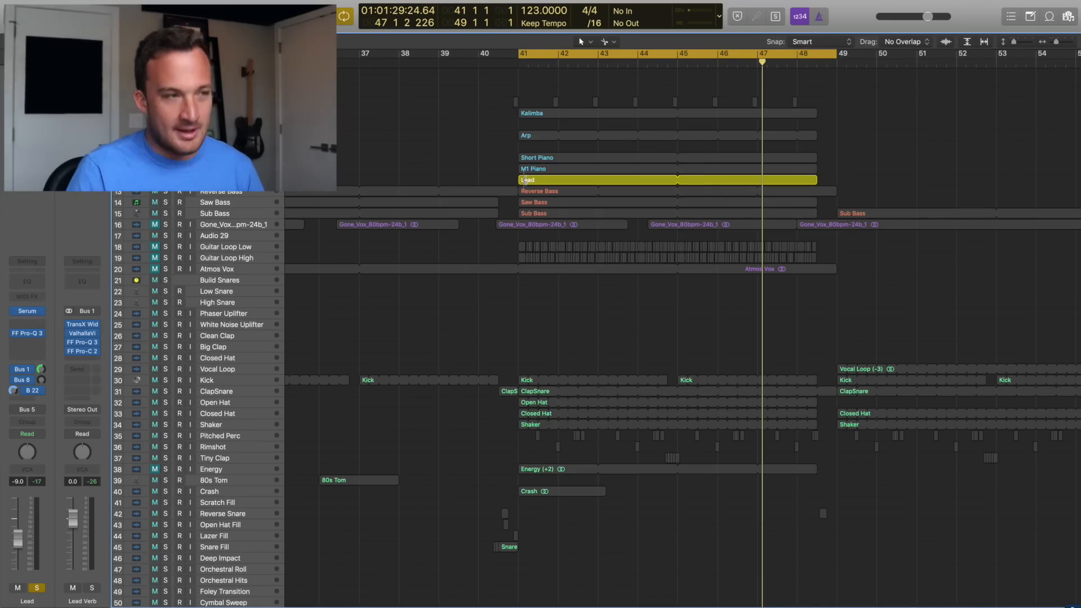
- Duplicate the Lead track with its settings and copy the Lead region onto the new track
{"action": "key", "text": "super+d"}
{"action": "left_click_drag", "start_coordinate": [558, 180], "coordinate": [557, 192]}
{"action": "left_click", "coordinate": [466, 172]}
- Mute the notes in bars 42 and 44 of the Lead region on the original track
{"action": "double_click", "coordinate": [550, 179]}
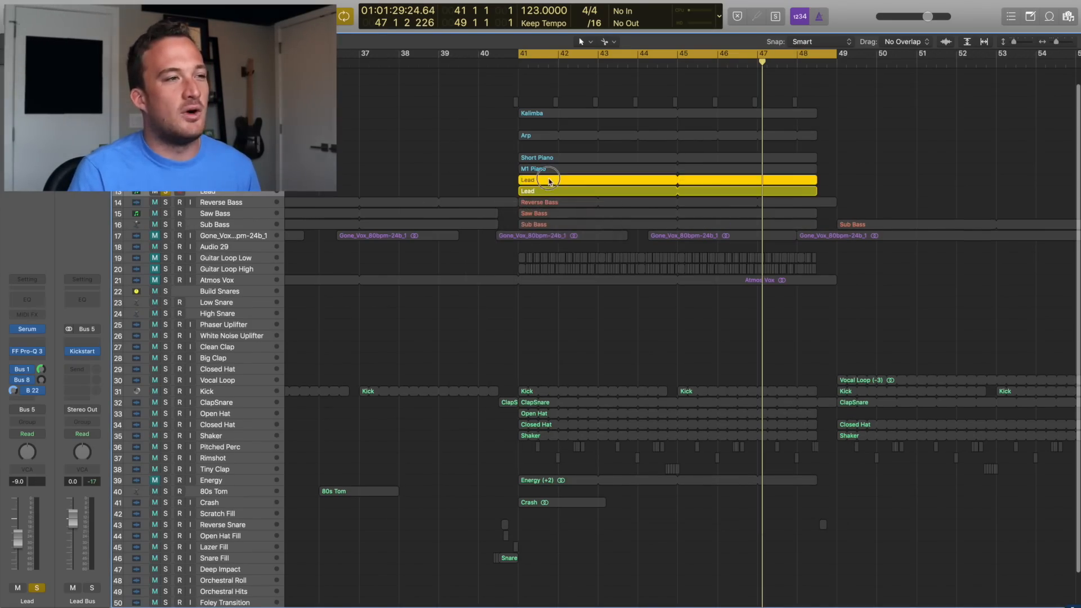
{"action": "scroll", "coordinate": [487, 442], "scroll_direction": "left", "scroll_amount": 10}
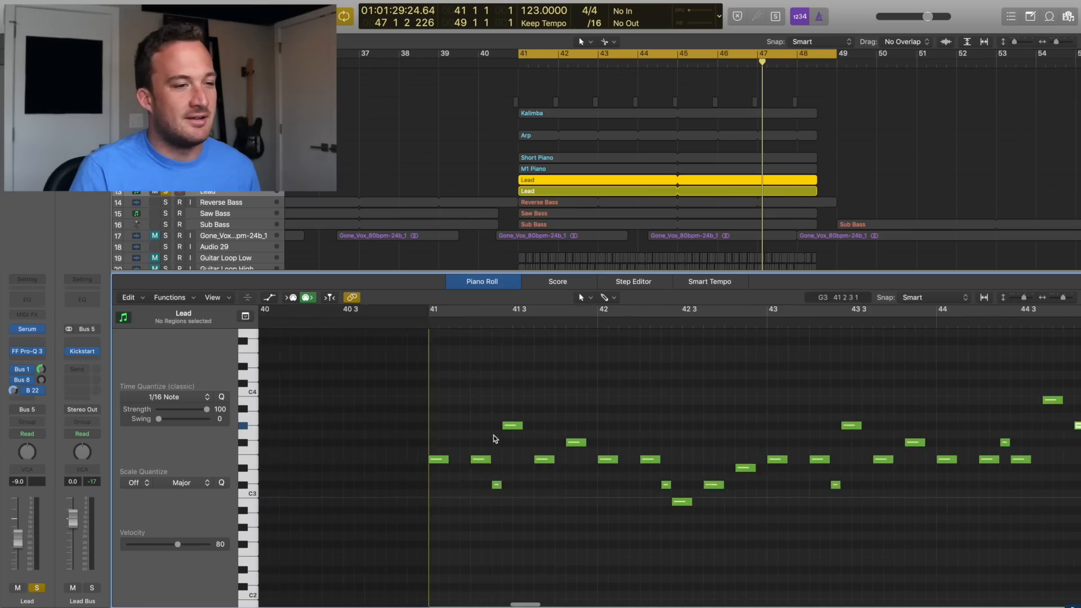
{"action": "left_click_drag", "start_coordinate": [565, 403], "coordinate": [712, 538]}
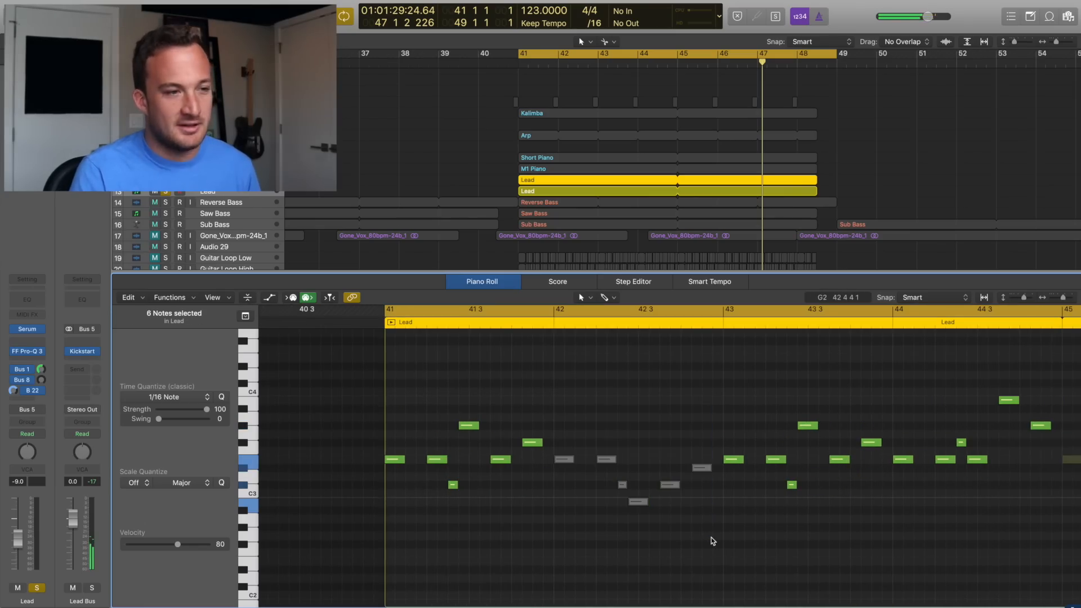
{"action": "left_click_drag", "start_coordinate": [894, 384], "coordinate": [1032, 523]}
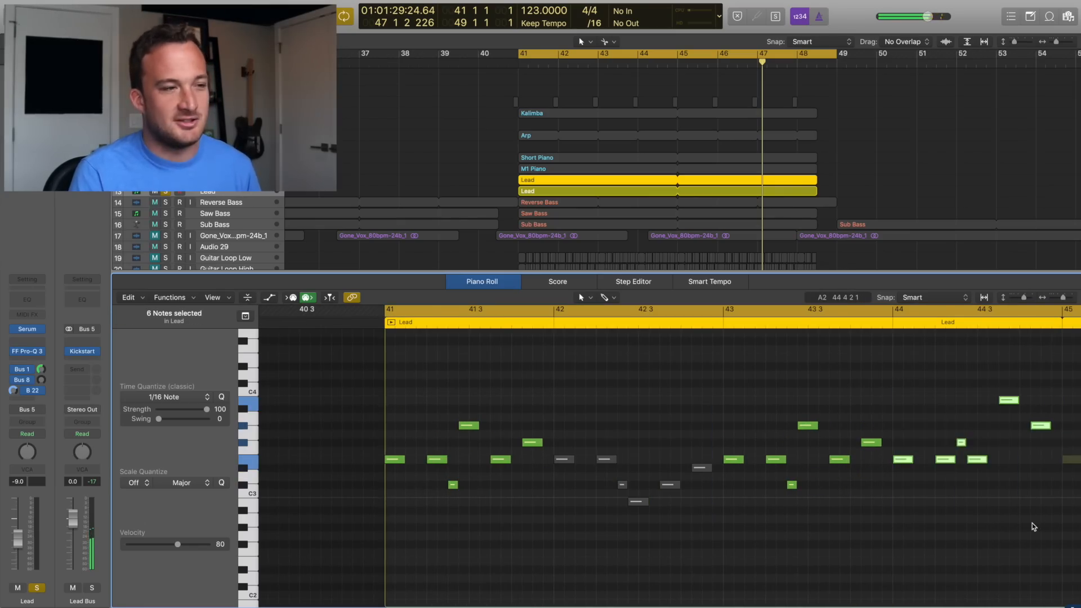
- Mute the notes in bars 41 and 43 of the copied Lead region and close the note editor
{"action": "left_click", "coordinate": [559, 192]}
{"action": "scroll", "coordinate": [310, 398], "scroll_direction": "left", "scroll_amount": 5}
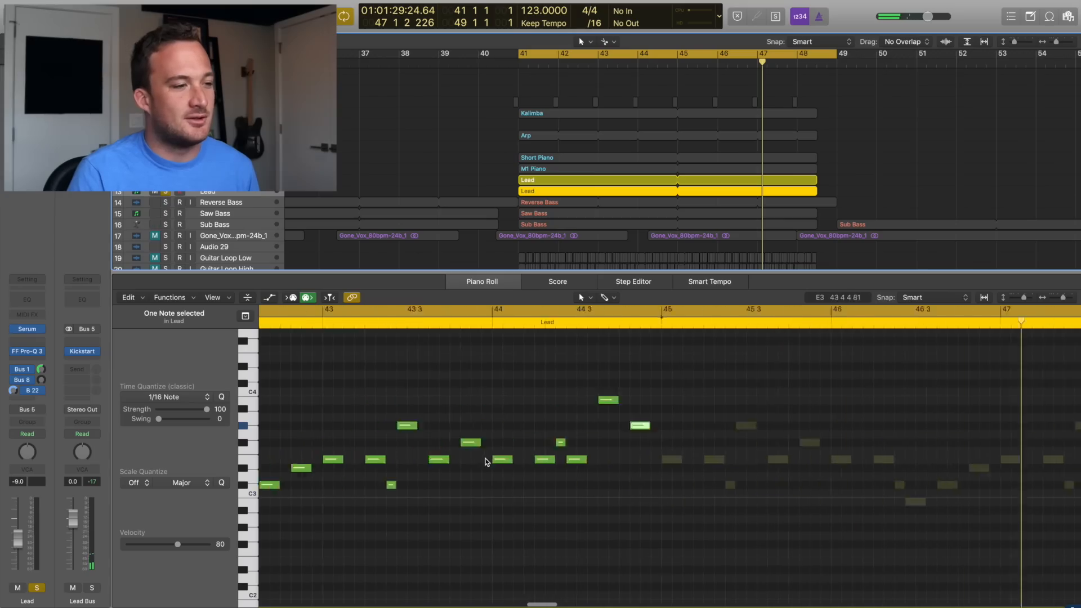
{"action": "left_click_drag", "start_coordinate": [309, 399], "coordinate": [543, 491]}
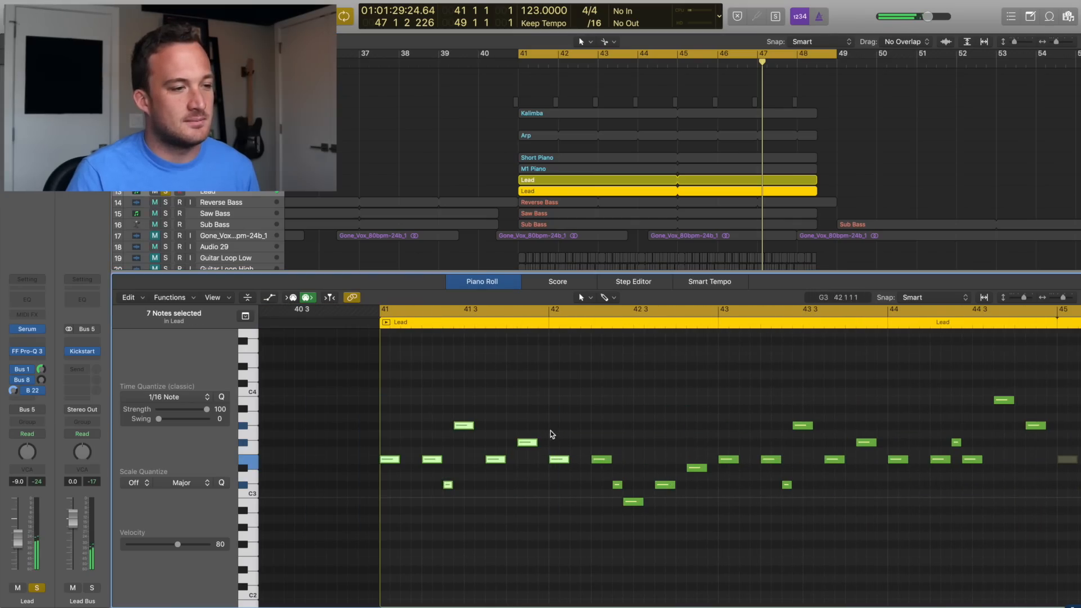
{"action": "left_click_drag", "start_coordinate": [717, 368], "coordinate": [854, 560]}
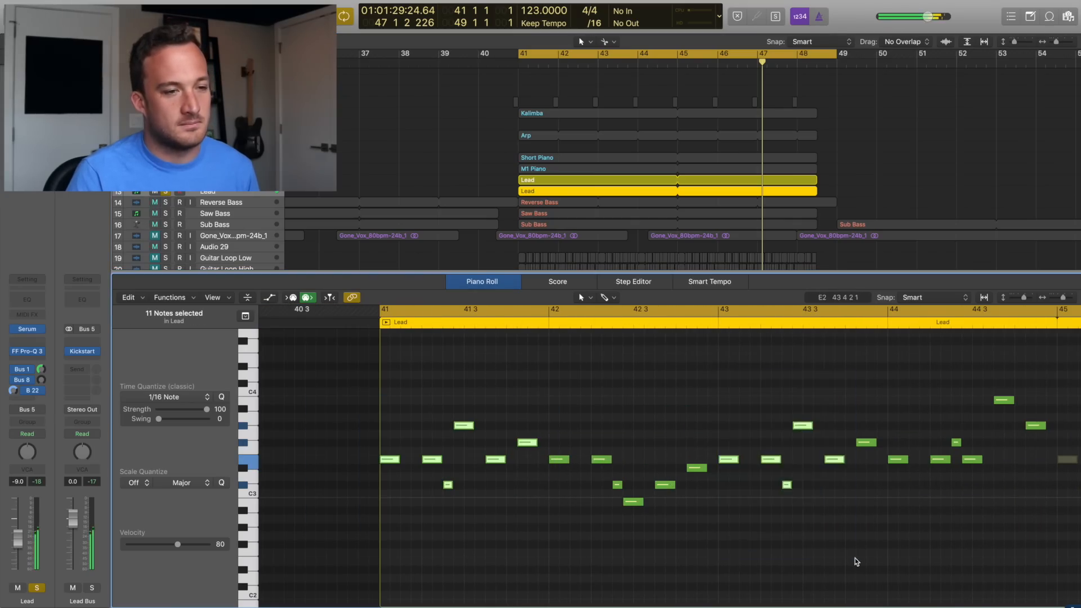
{"action": "left_click", "coordinate": [867, 444]}
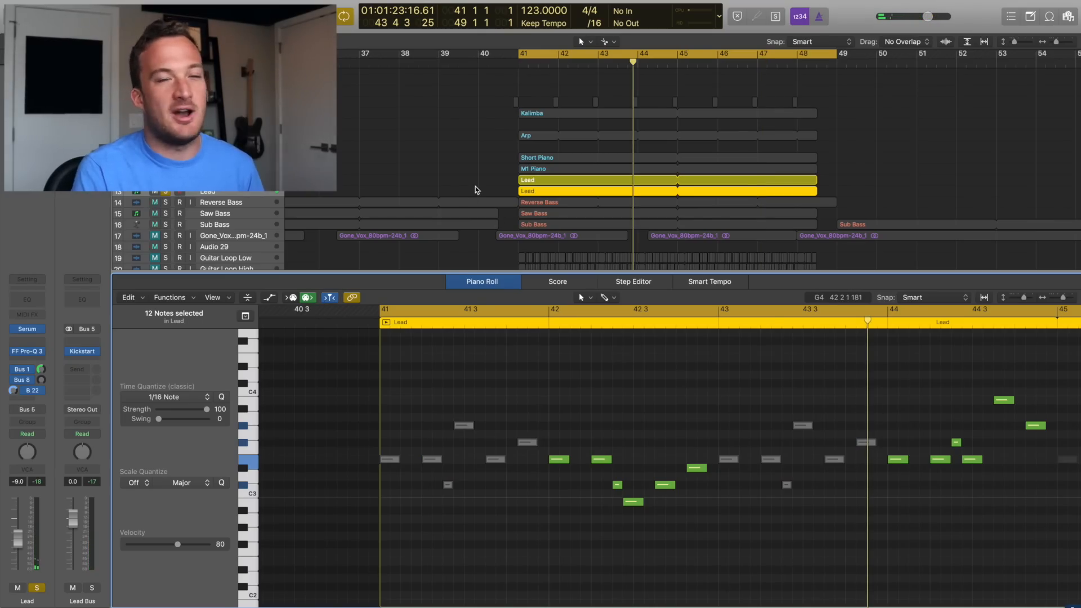
{"action": "key", "text": "p"}
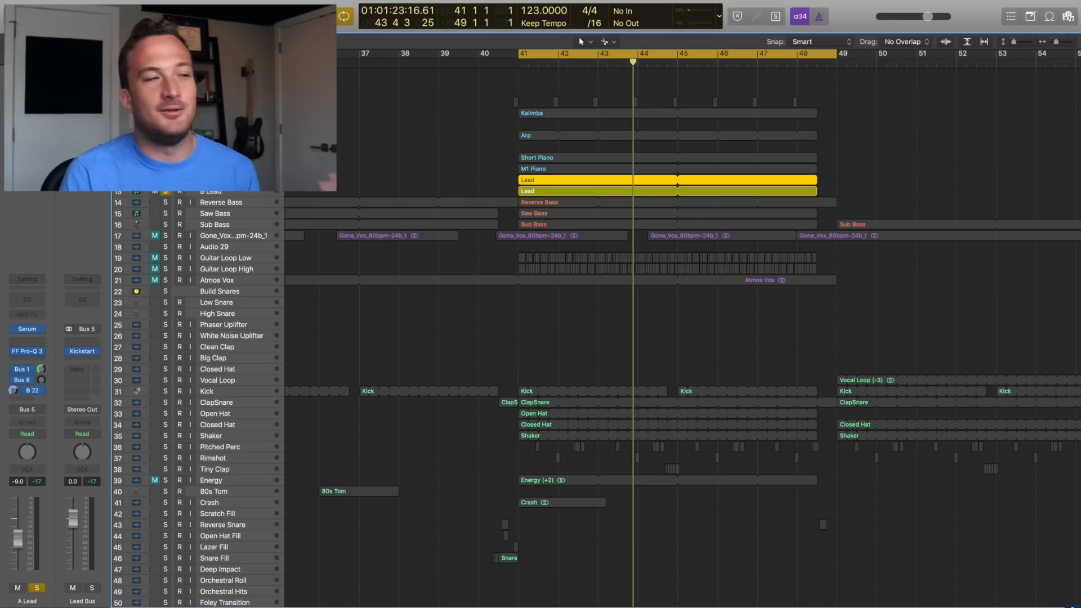
- Add a pre-fader send to Bus 22 on the B Lead track and open the Lead Verb's Pro-C 2 compressor
{"action": "left_click", "coordinate": [208, 193]}
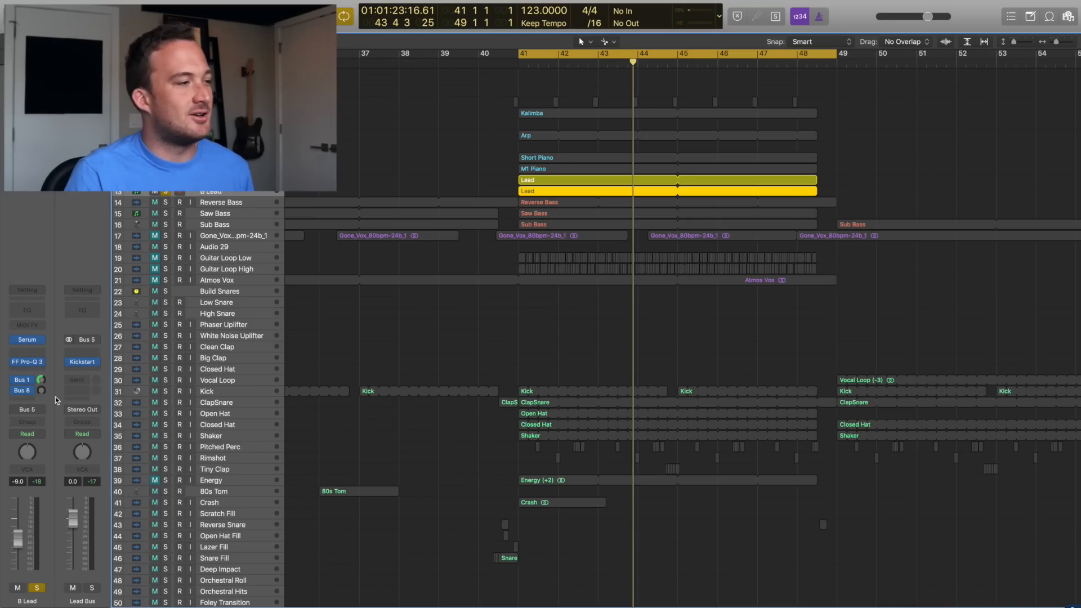
{"action": "left_click", "coordinate": [31, 400]}
{"action": "mouse_move", "coordinate": [43, 463]}
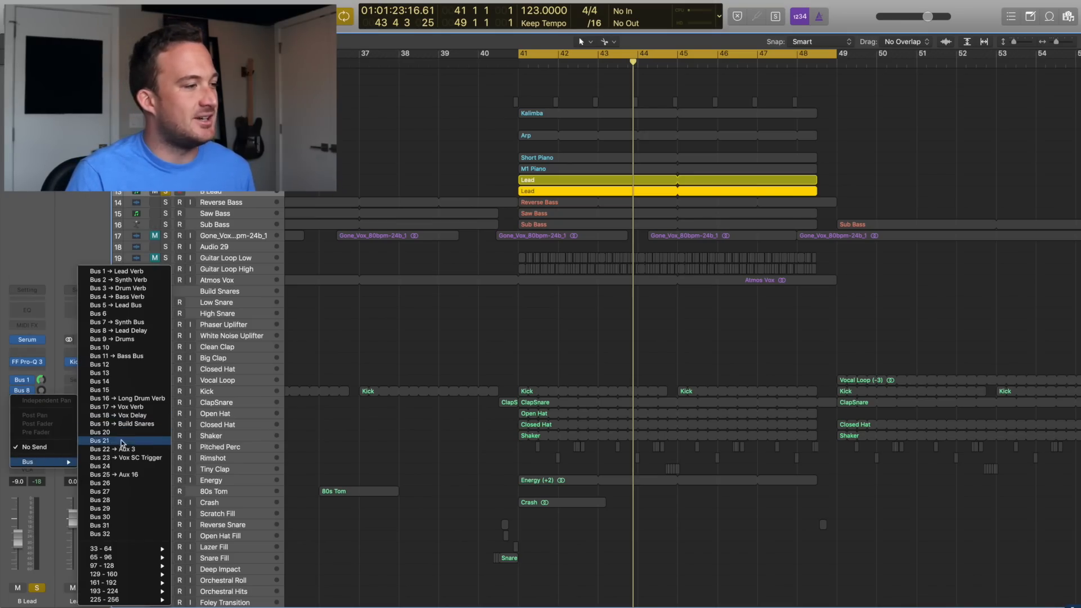
{"action": "left_click", "coordinate": [120, 451]}
{"action": "left_click", "coordinate": [26, 390]}
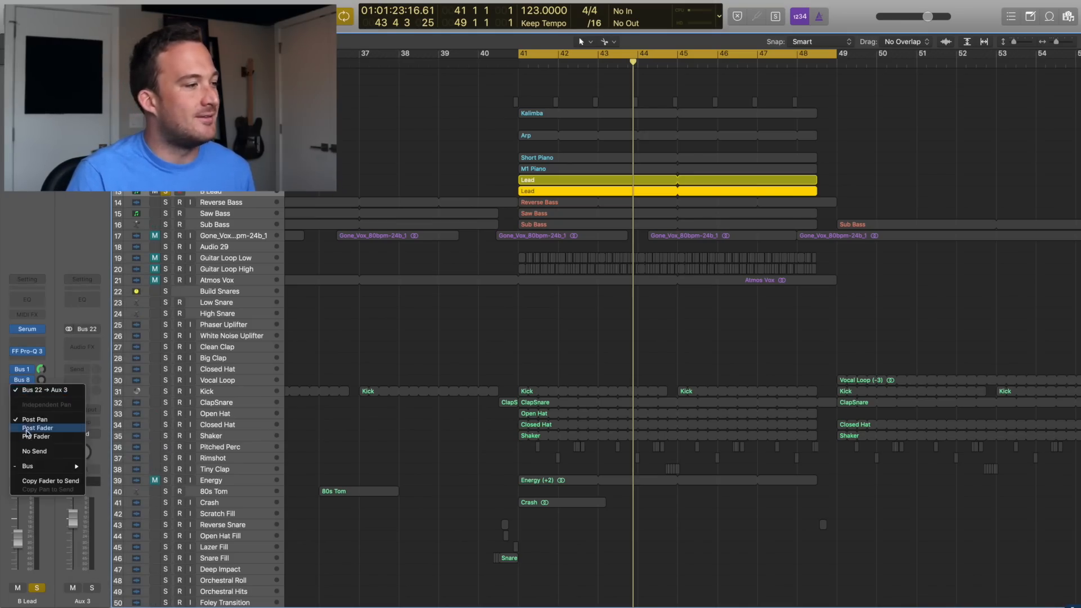
{"action": "left_click", "coordinate": [27, 438]}
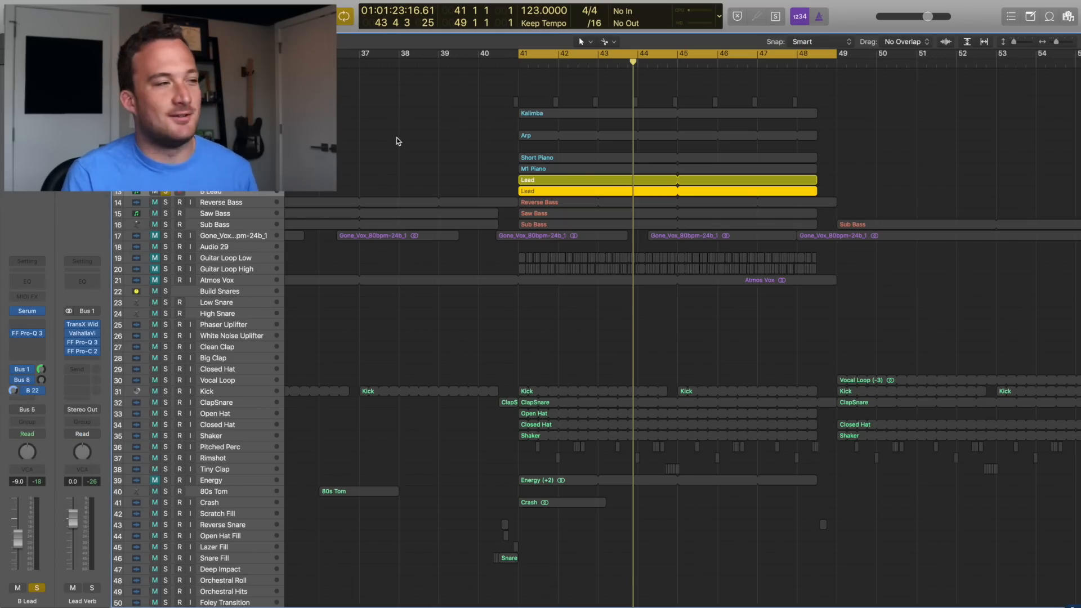
{"action": "left_click", "coordinate": [83, 353]}
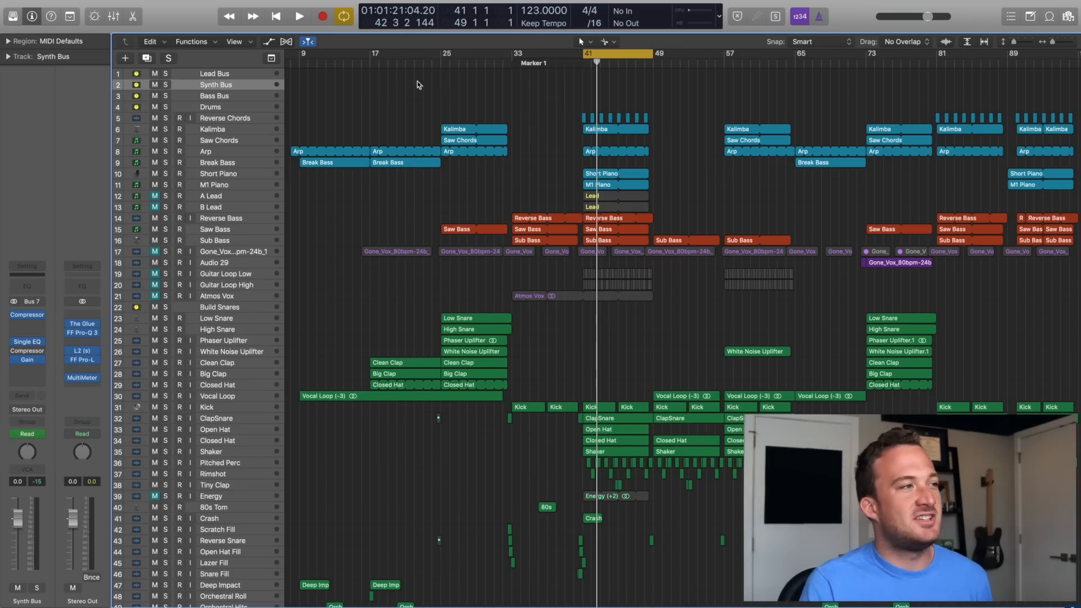
- Solo the Synth Bus and play it back from bar 42
{"action": "left_click", "coordinate": [169, 87]}
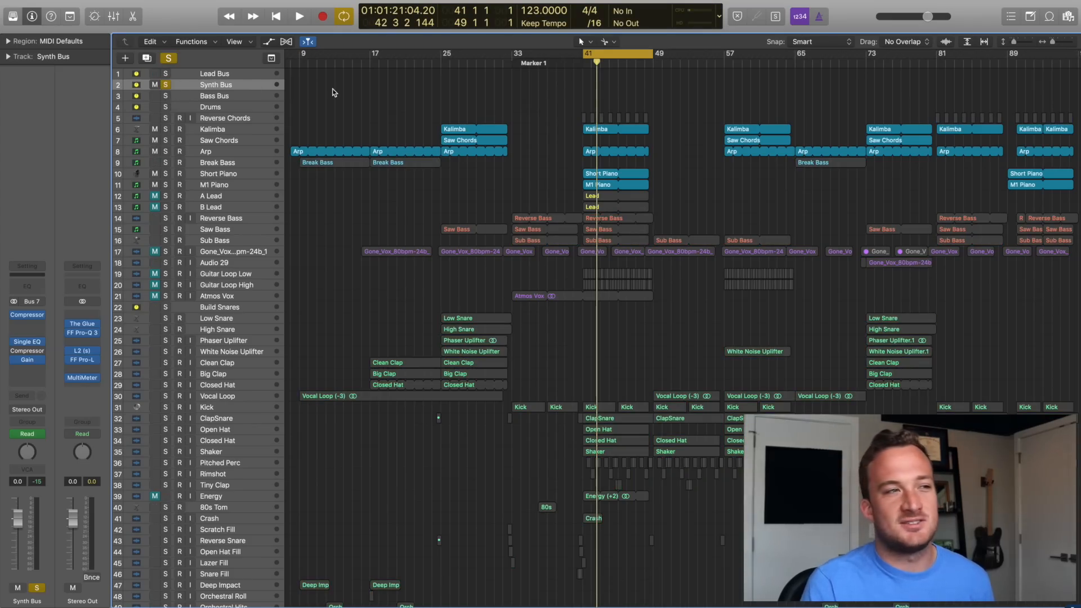
{"action": "key", "text": "space"}
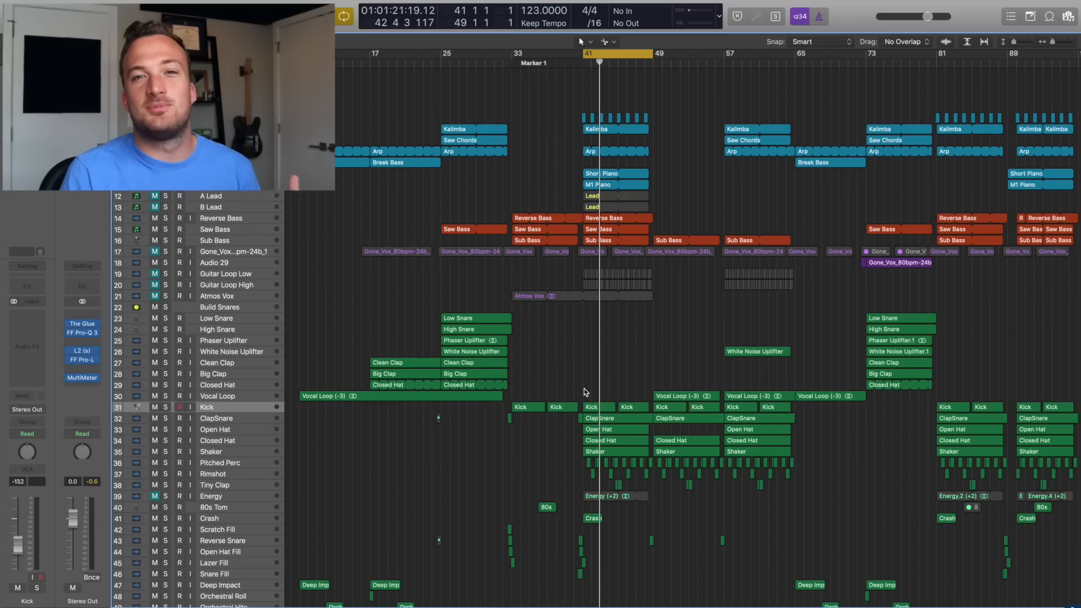
- Duplicate the Kick track with its settings and move the four Kick regions between bars 49 and 65 onto the new track
{"action": "key", "text": "super+d"}
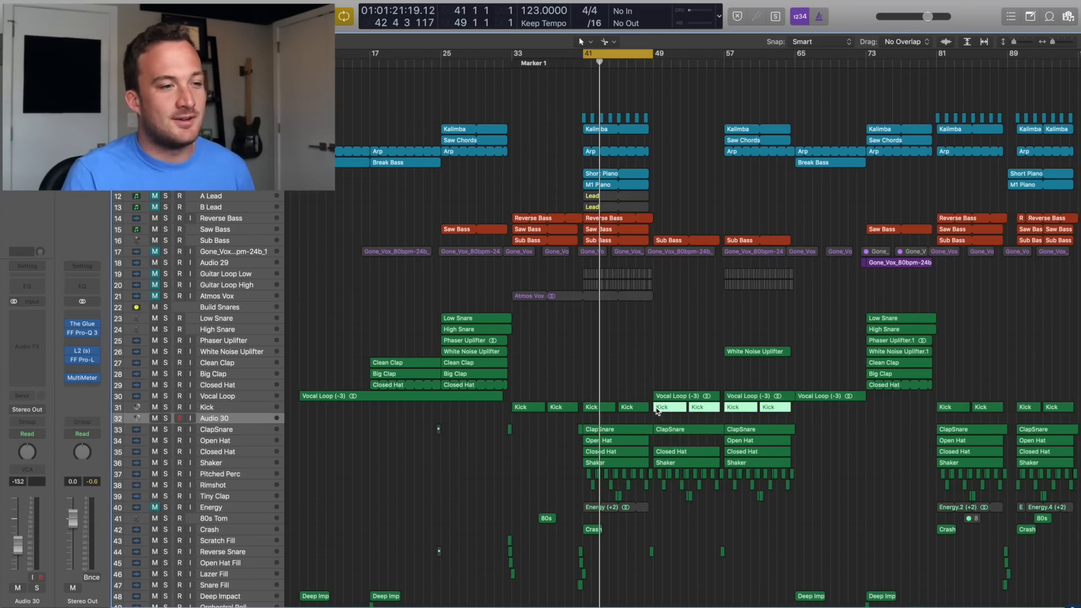
{"action": "left_click_drag", "start_coordinate": [654, 412], "coordinate": [655, 423]}
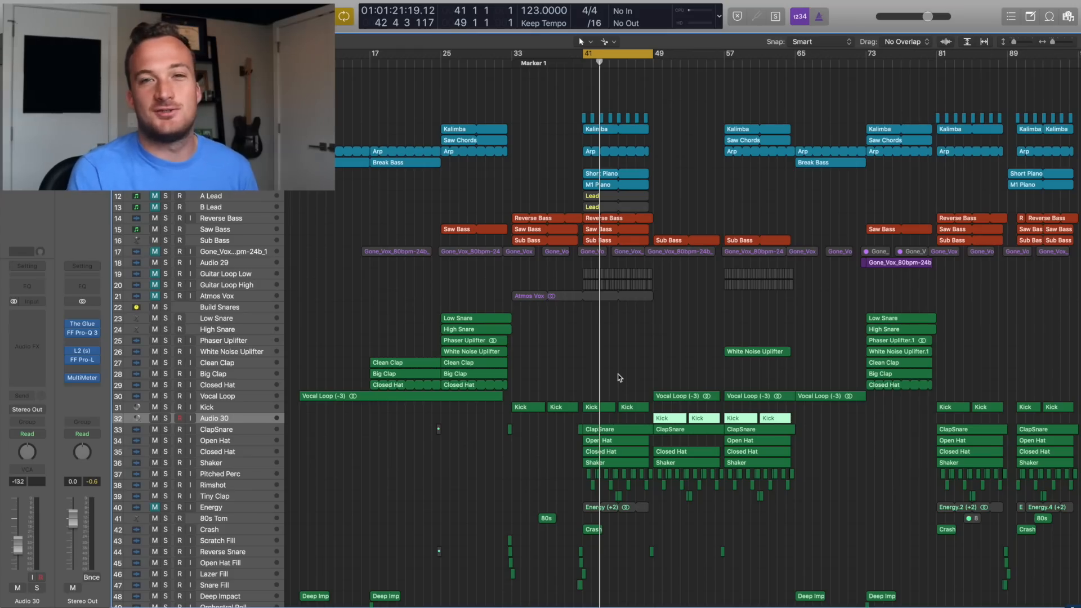
- Add a pre-fader send to Bus 26 at 0.0 dB on the Kick track and set the new aux's output to No Output
{"action": "key", "text": "Up"}
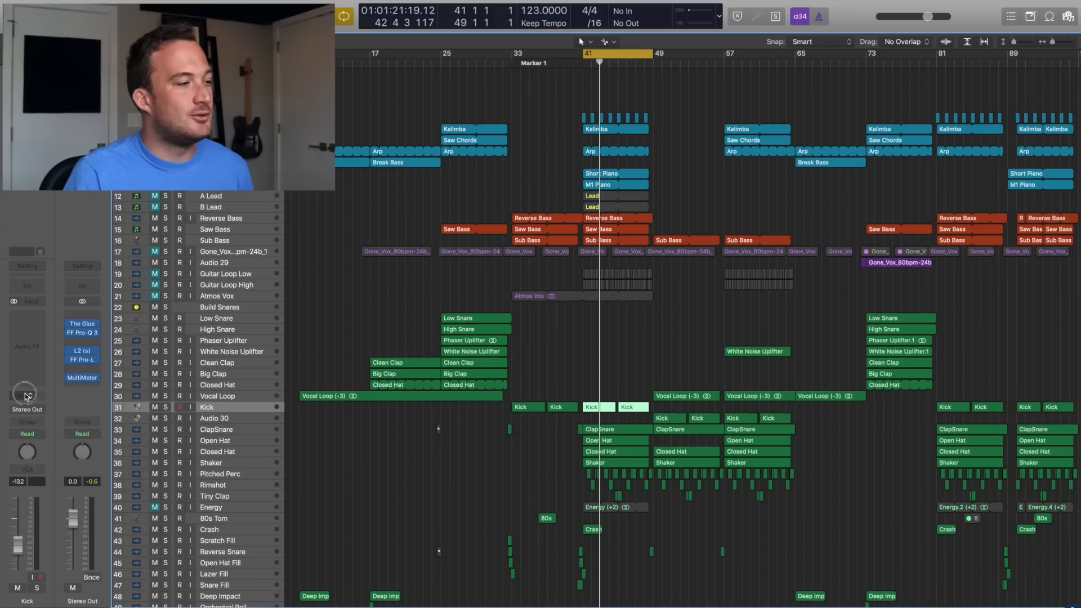
{"action": "left_click", "coordinate": [25, 396]}
{"action": "mouse_move", "coordinate": [41, 456]}
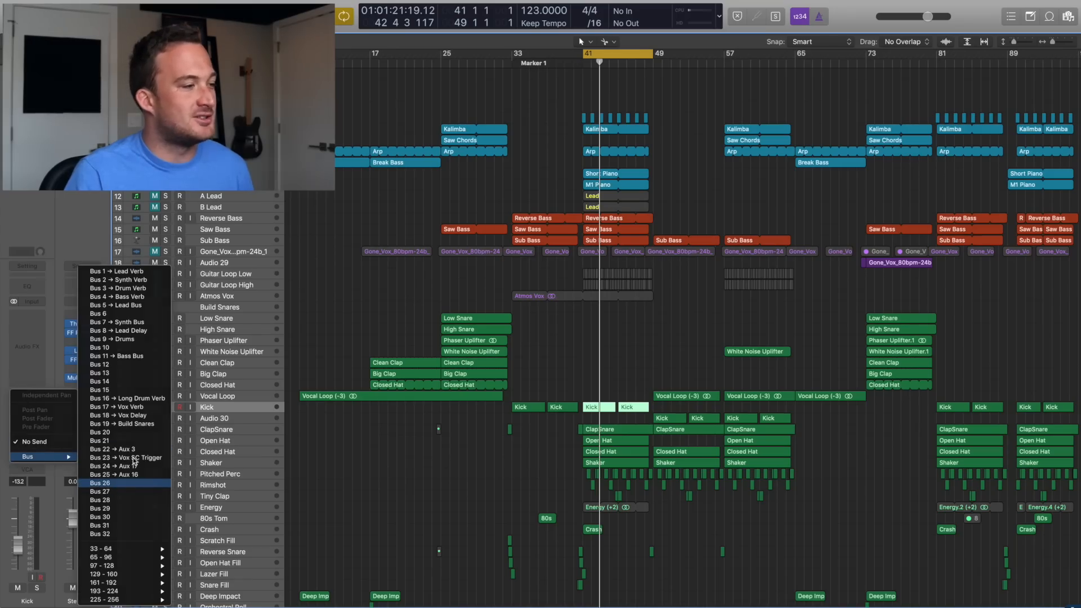
{"action": "left_click", "coordinate": [113, 482]}
{"action": "left_click", "coordinate": [30, 393]}
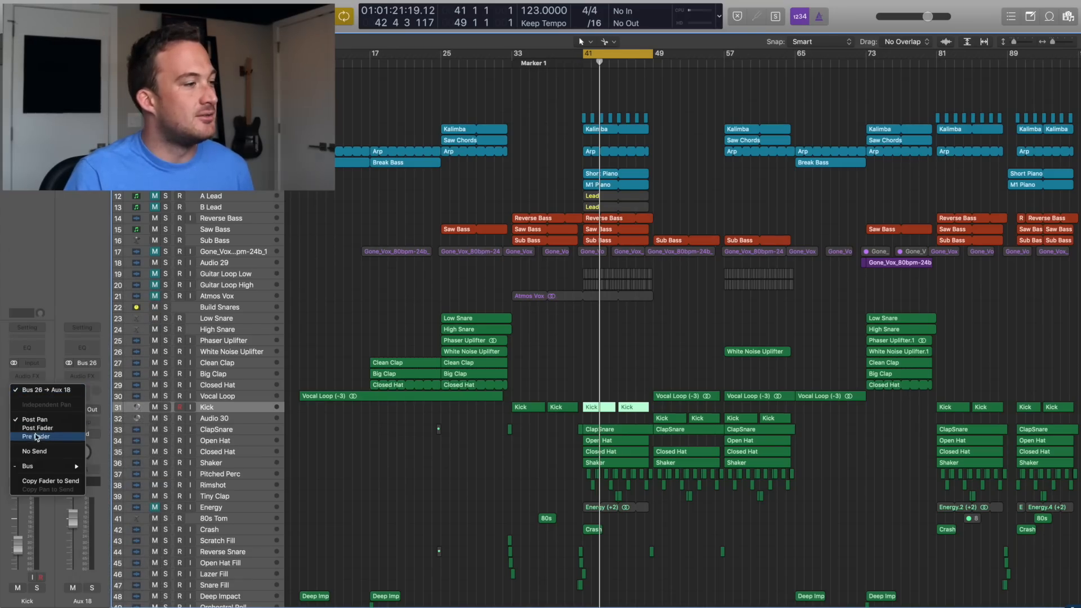
{"action": "left_click", "coordinate": [36, 437]}
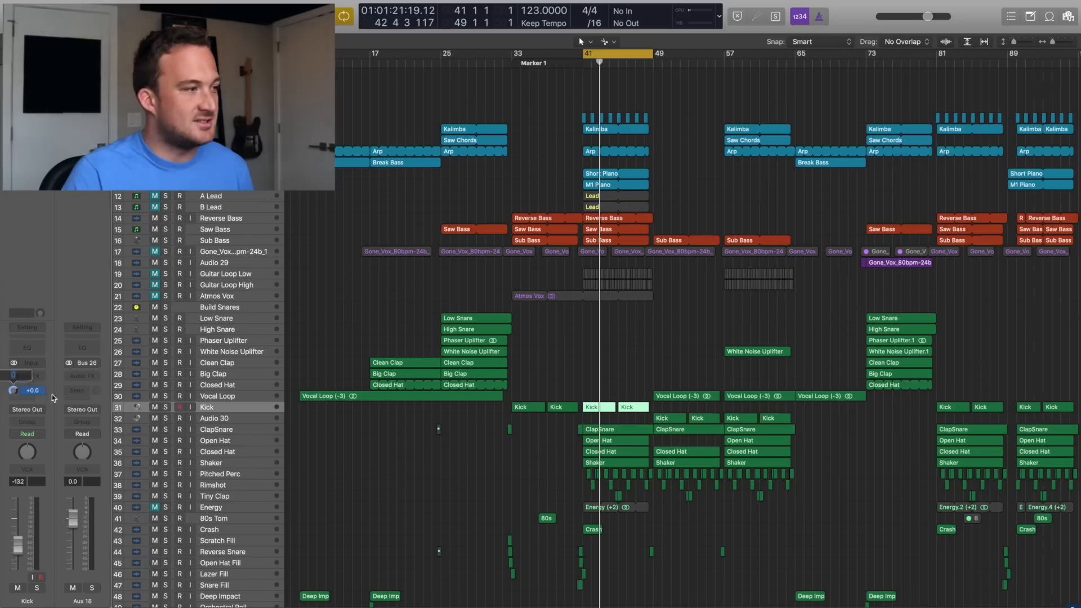
{"action": "left_click", "coordinate": [83, 409]}
{"action": "left_click", "coordinate": [86, 428]}
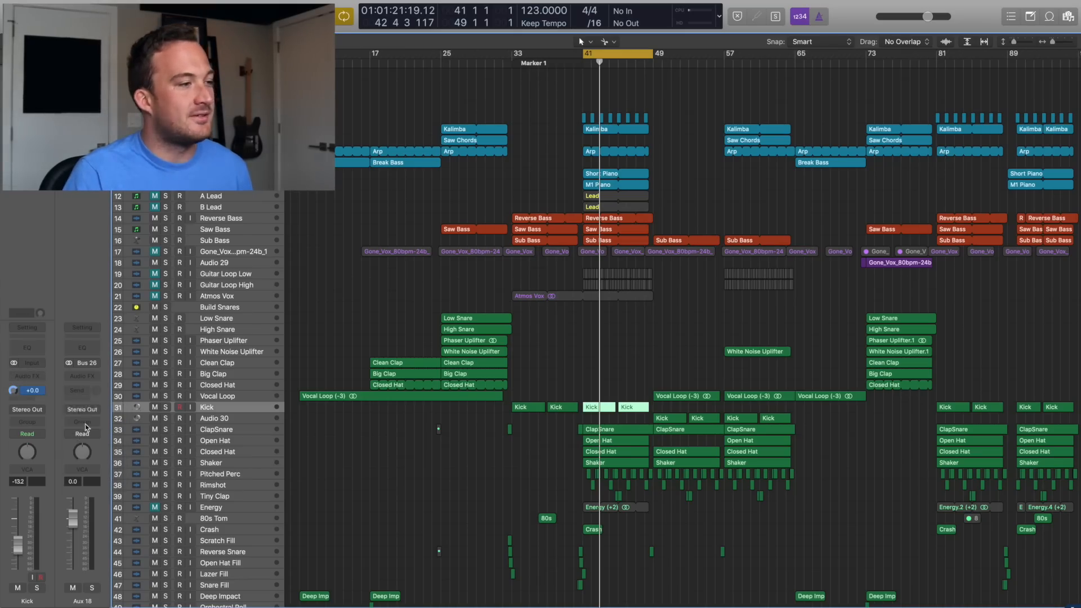
- Add a pre-fader send to Bus 26 on the duplicated kick track, Audio 30, and adjust its send level
{"action": "left_click", "coordinate": [230, 418]}
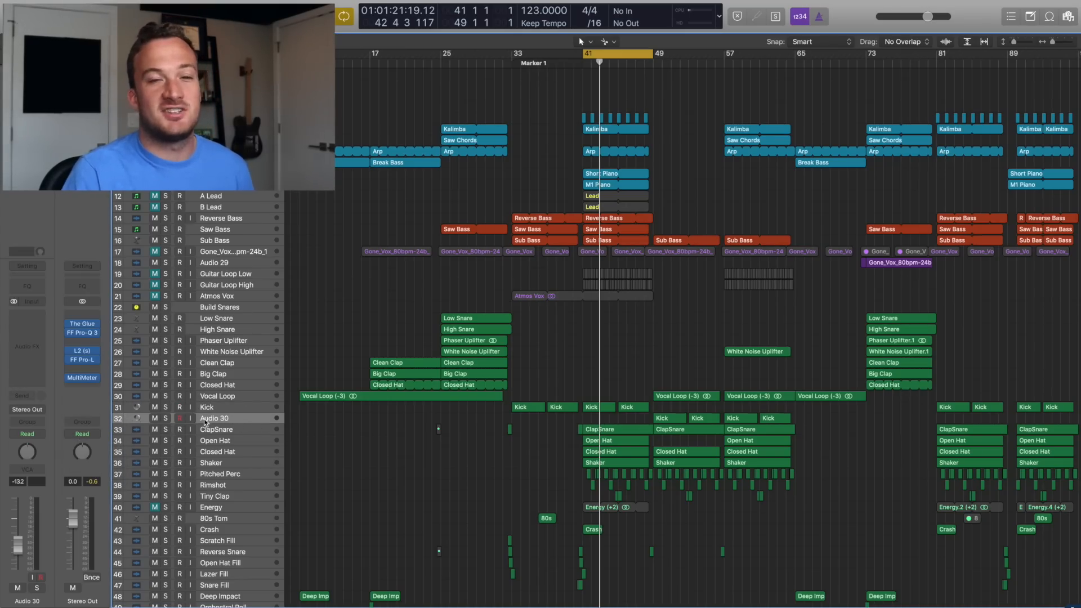
{"action": "left_click", "coordinate": [18, 399]}
{"action": "mouse_move", "coordinate": [51, 456]}
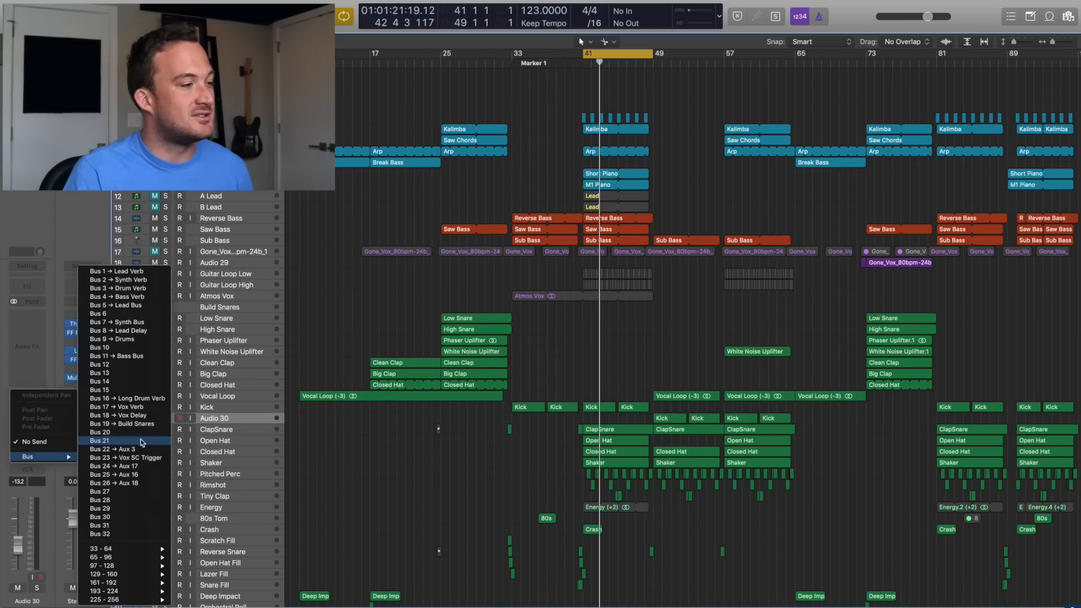
{"action": "left_click", "coordinate": [123, 482]}
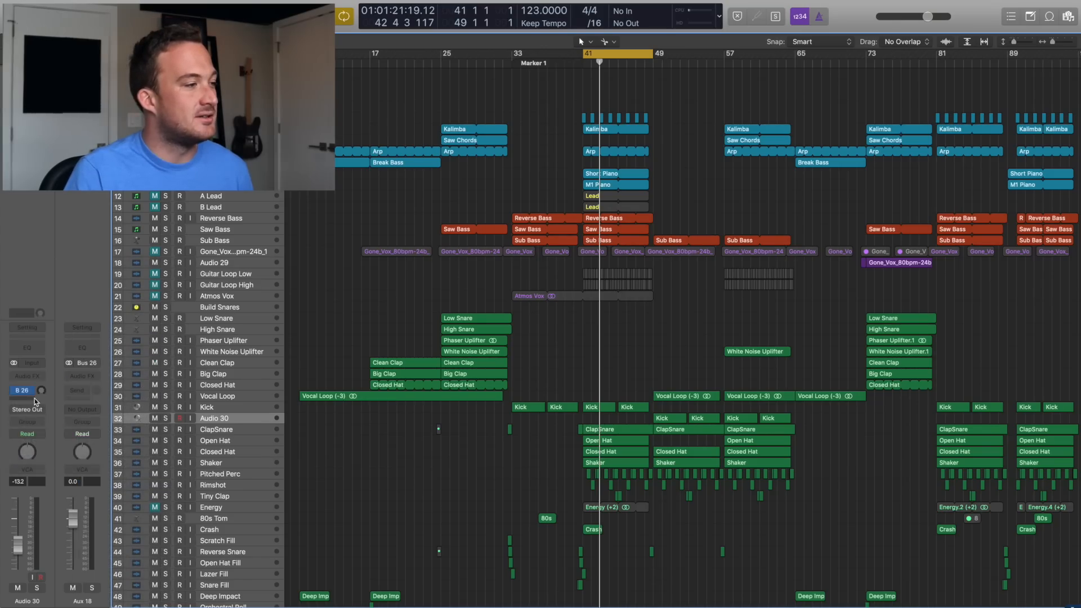
{"action": "left_click", "coordinate": [26, 389]}
{"action": "left_click", "coordinate": [35, 429]}
{"action": "left_click", "coordinate": [14, 391]}
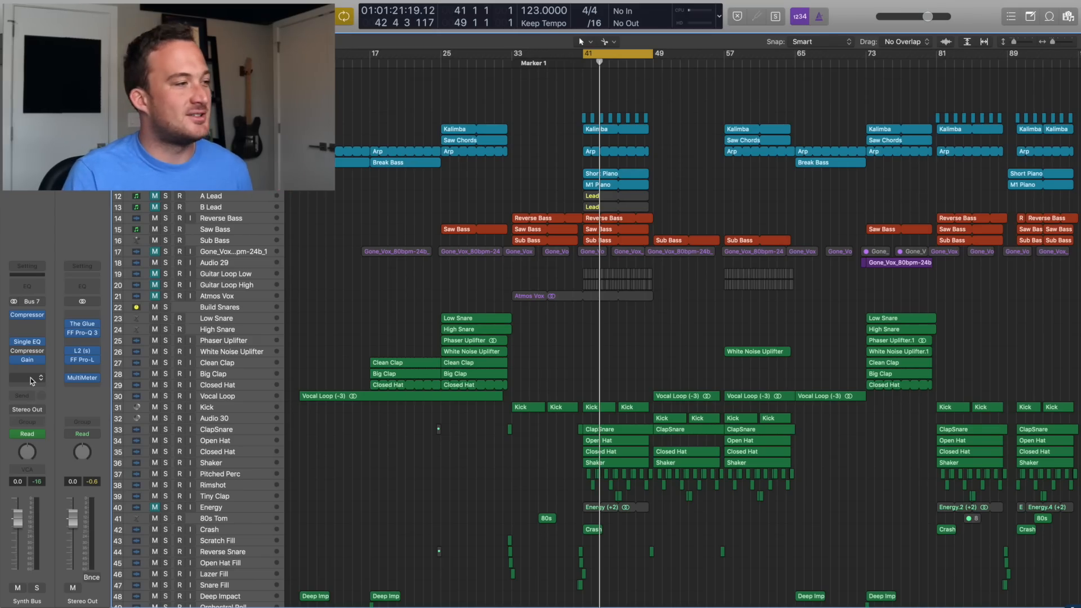
- Insert FF Pro-C 2 on the Synth Bus after the Gain plug-in and set its side chain to Bus 26
{"action": "left_click", "coordinate": [30, 370]}
{"action": "left_click", "coordinate": [113, 391]}
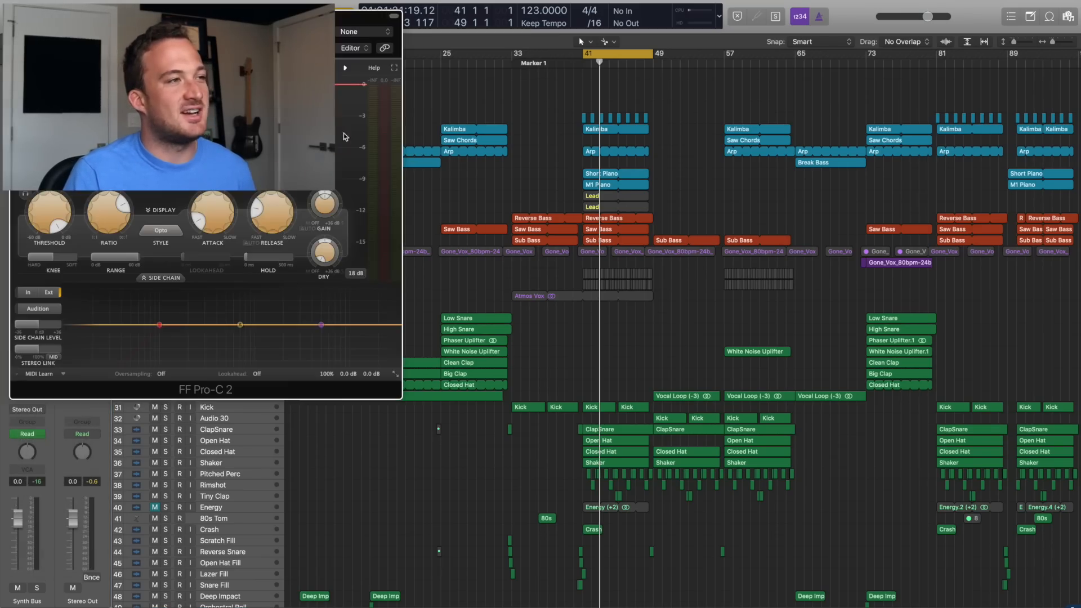
{"action": "left_click", "coordinate": [848, 109]}
{"action": "mouse_move", "coordinate": [842, 602]}
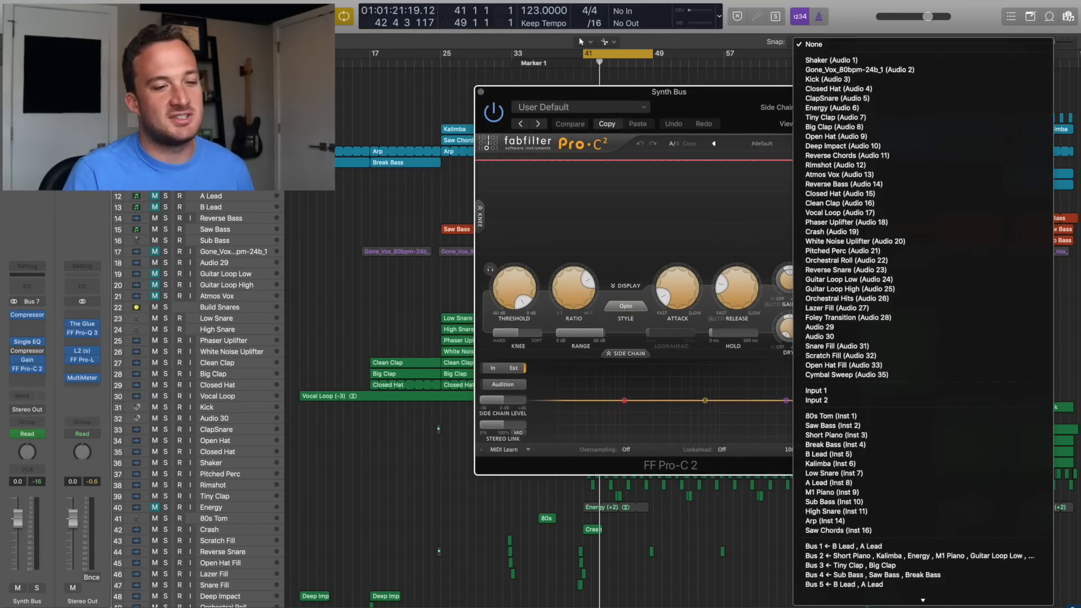
{"action": "left_click", "coordinate": [842, 599]}
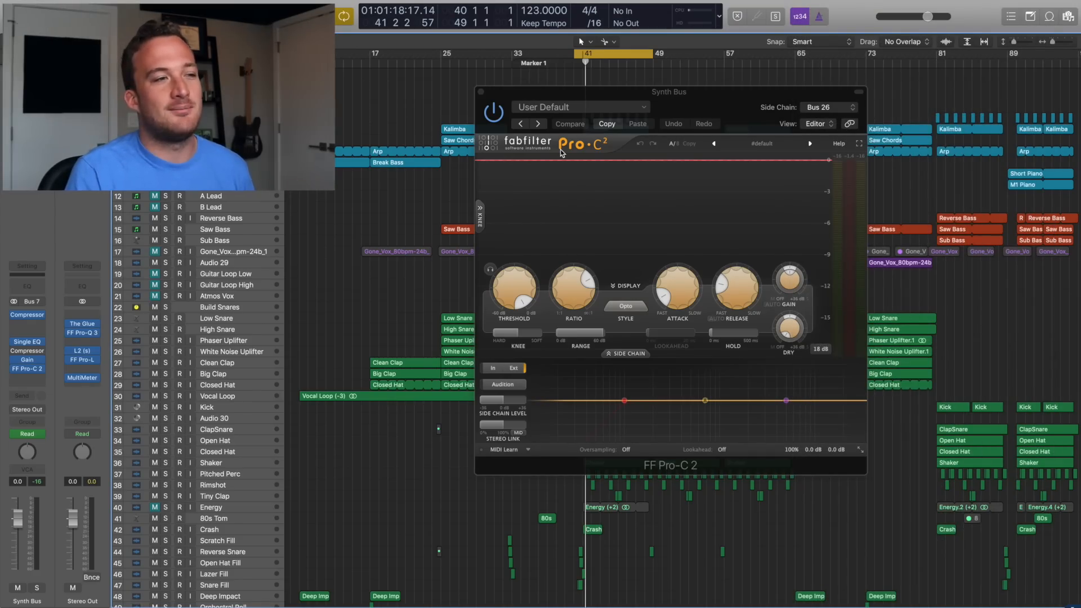
- Play from bar 40 and lower the Synth Bus compressor's threshold until the kick ducks the synths by about 6 dB
{"action": "key", "text": "space"}
{"action": "mouse_move", "coordinate": [513, 288]}
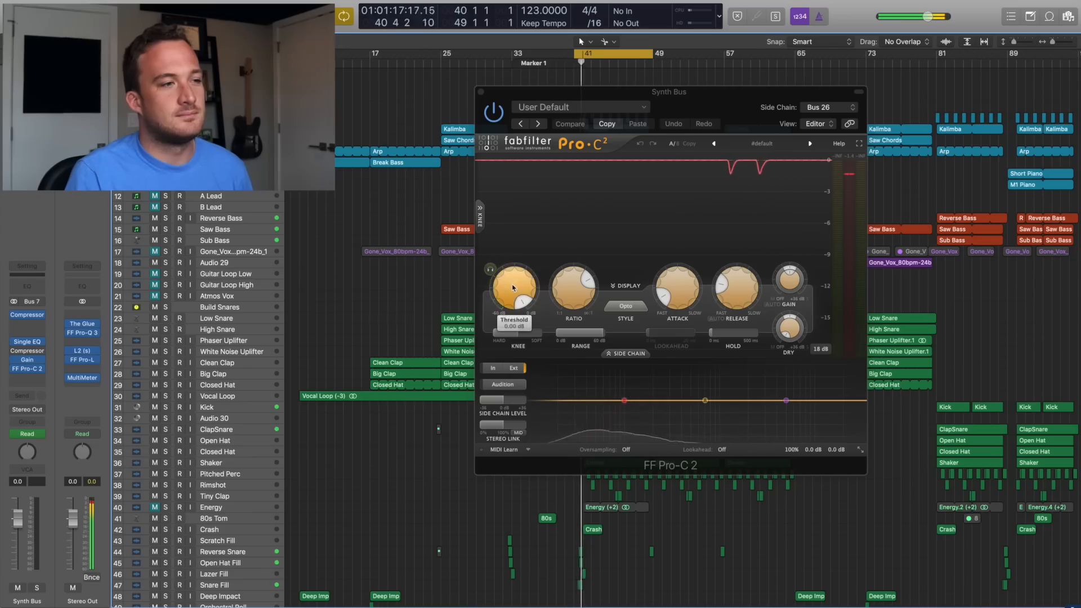
{"action": "left_click_drag", "start_coordinate": [514, 288], "coordinate": [507, 331]}
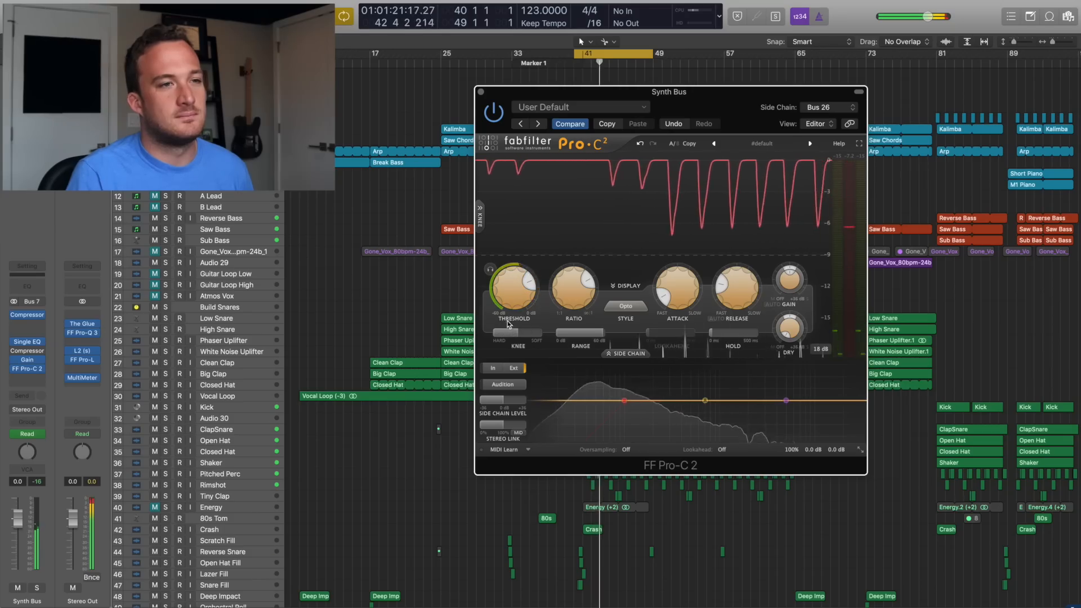
{"action": "key", "text": "space"}
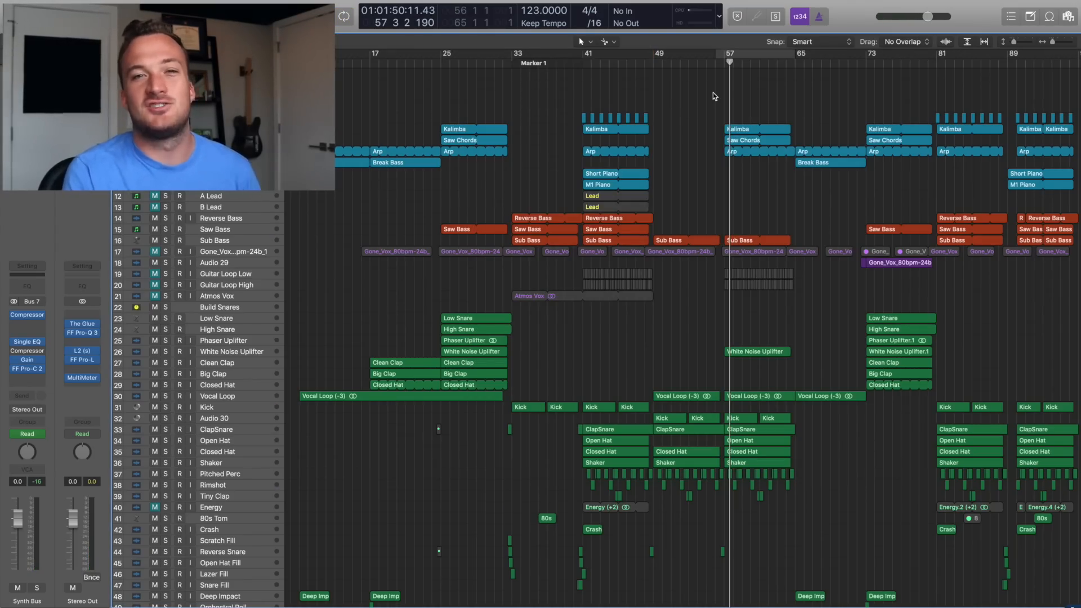
- Cycle bars 56 to 65, reopen the Synth Bus compressor, and lower Audio 30's send to Bus 26 during playback
{"action": "left_click", "coordinate": [746, 54]}
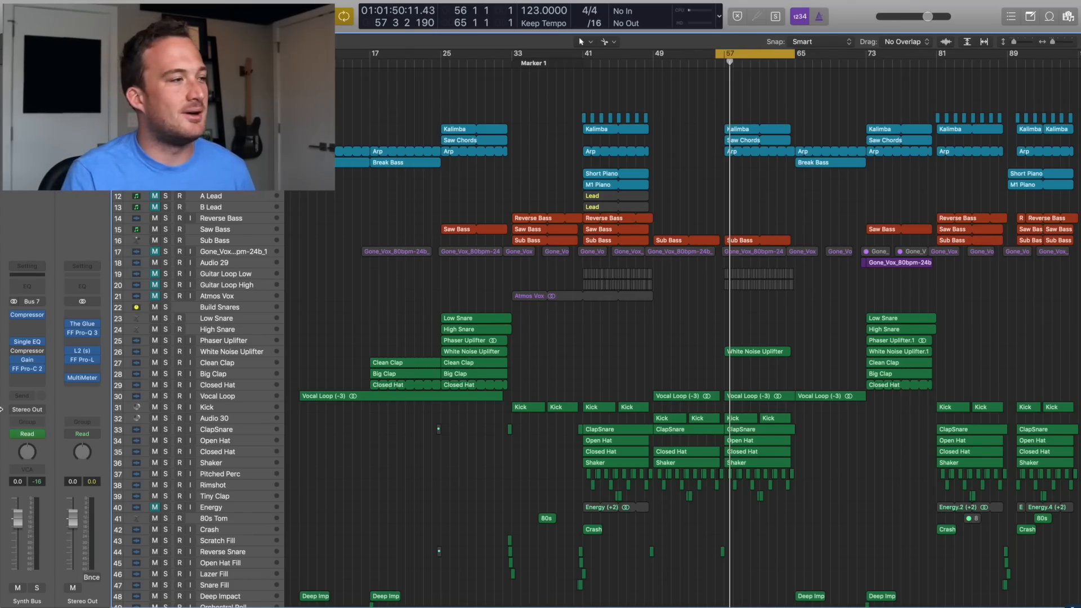
{"action": "left_click", "coordinate": [28, 369]}
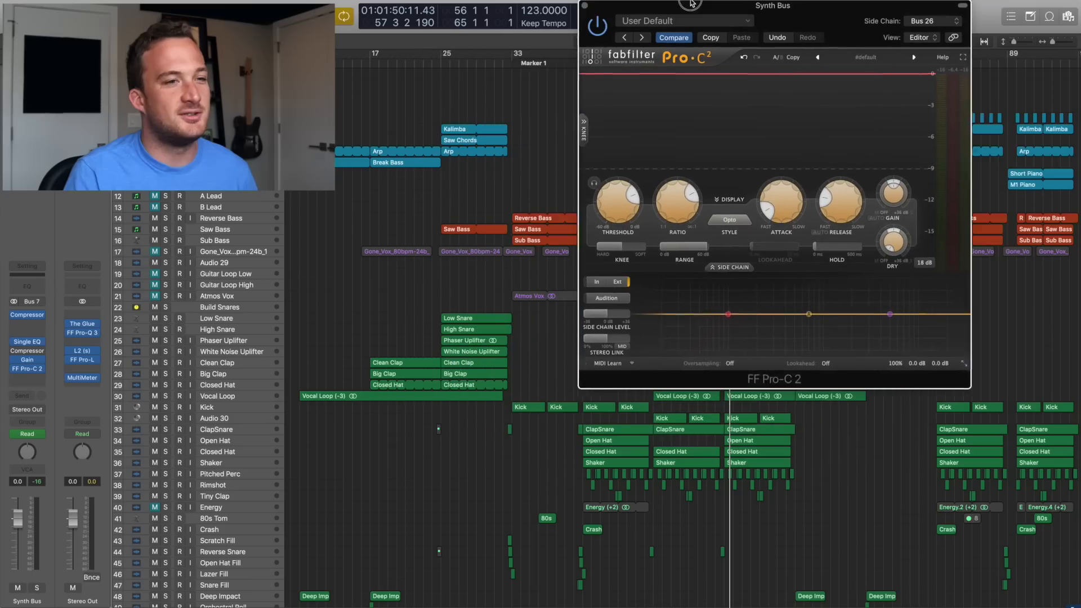
{"action": "left_click", "coordinate": [224, 419]}
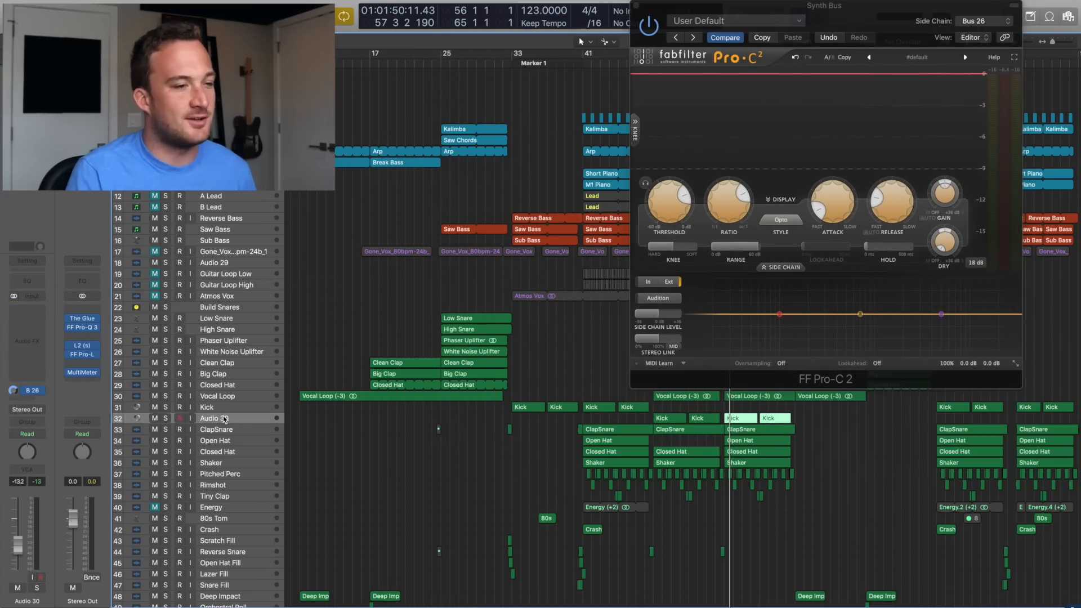
{"action": "left_click", "coordinate": [14, 393]}
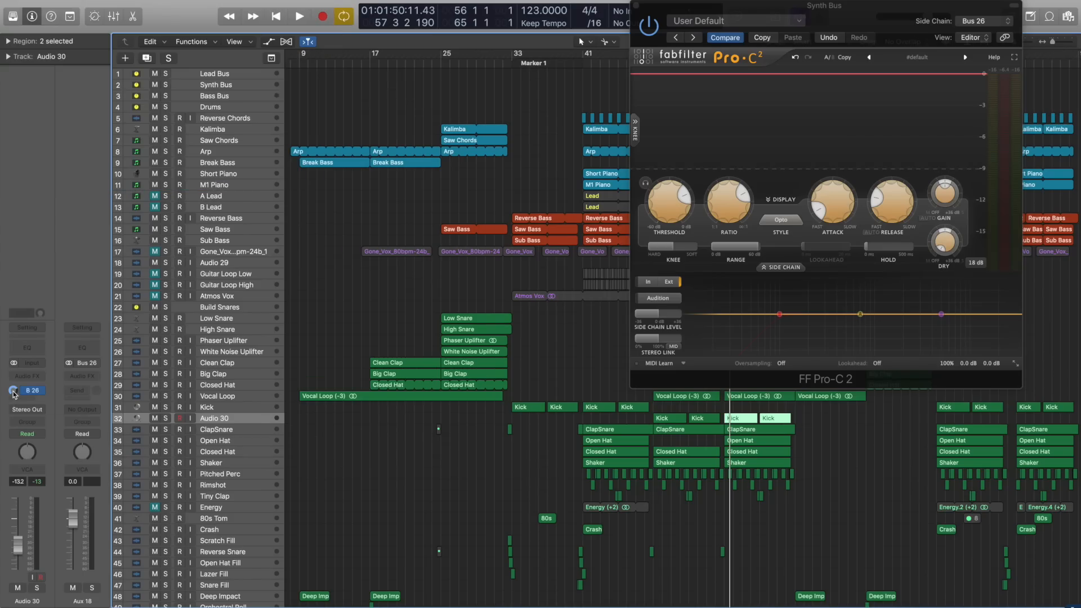
{"action": "key", "text": "space"}
{"action": "mouse_move", "coordinate": [14, 393]}
{"action": "left_mouse_down"}
{"action": "mouse_move", "coordinate": [22, 455]}
{"action": "mouse_move", "coordinate": [17, 382]}
{"action": "mouse_move", "coordinate": [19, 417]}
{"action": "mouse_move", "coordinate": [15, 400]}
{"action": "left_mouse_up"}
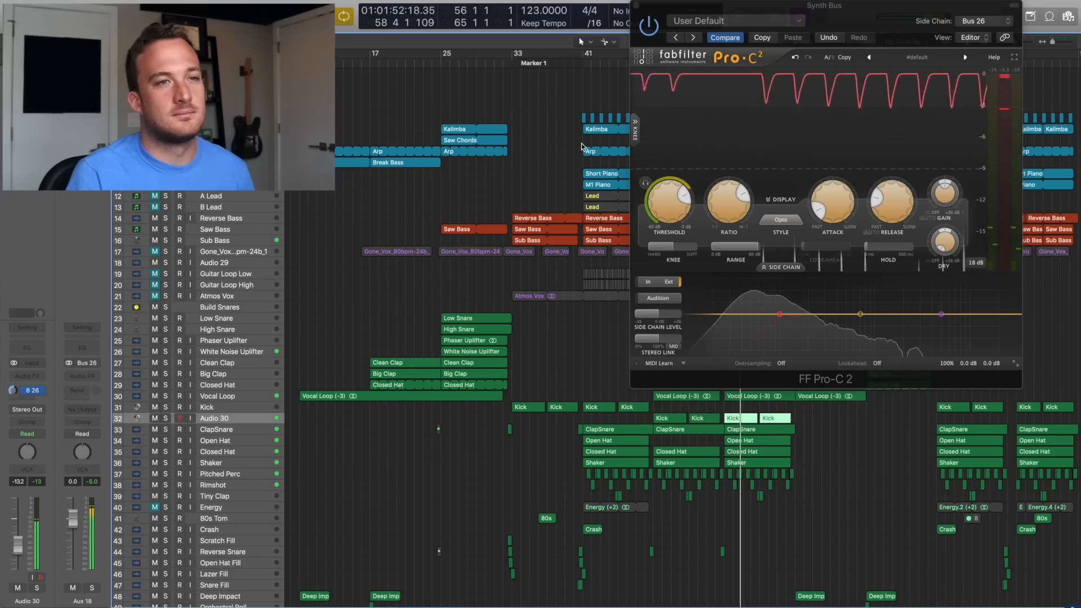
- Play from bar 40 to compare the Synth Bus ducking triggered by the original Kick track
{"action": "left_click", "coordinate": [575, 63]}
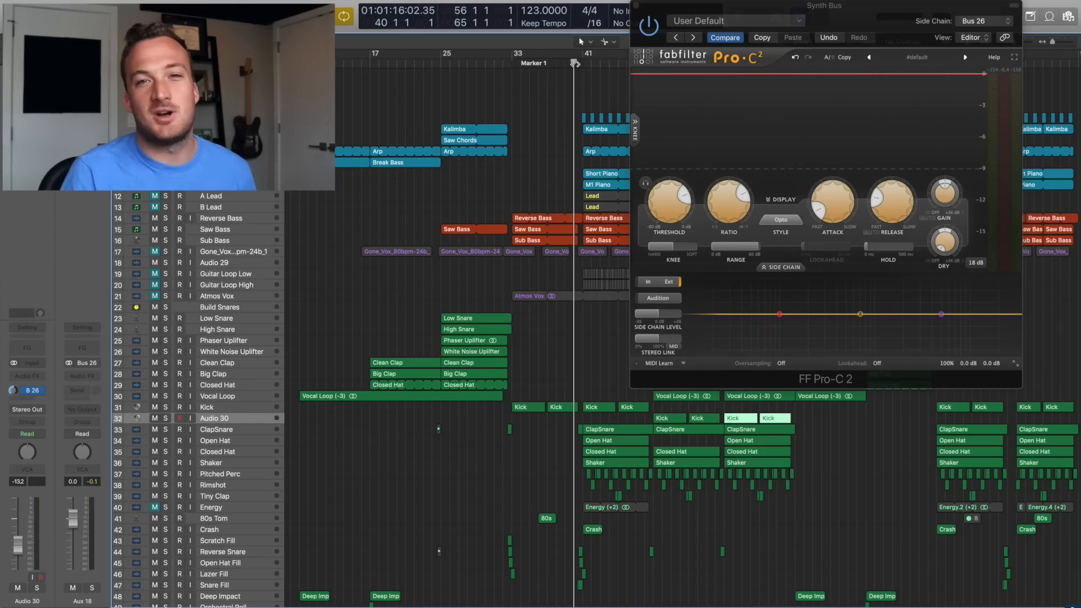
{"action": "key", "text": "space"}
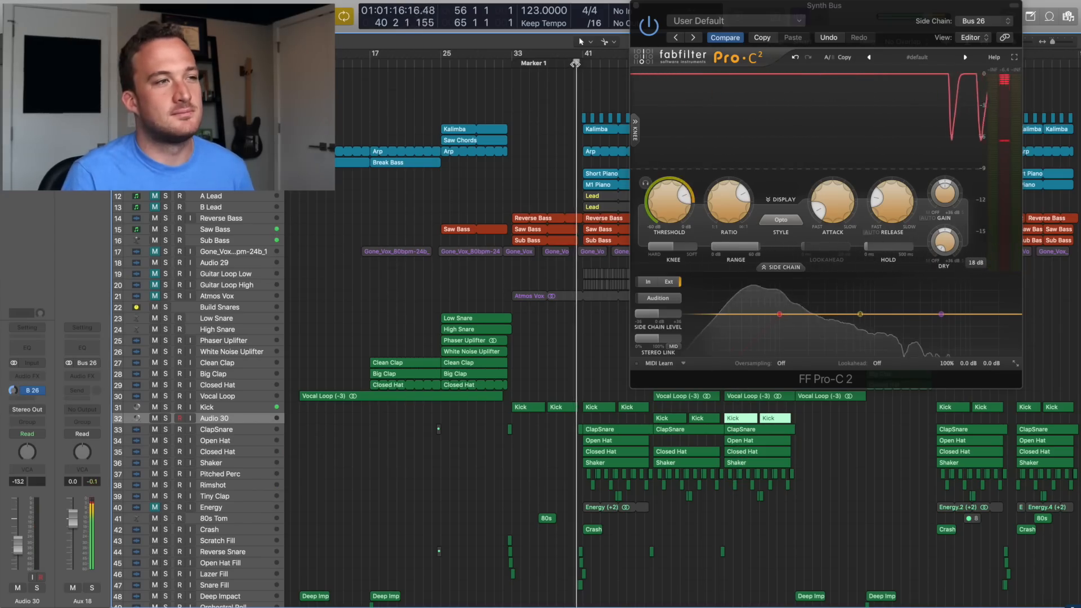